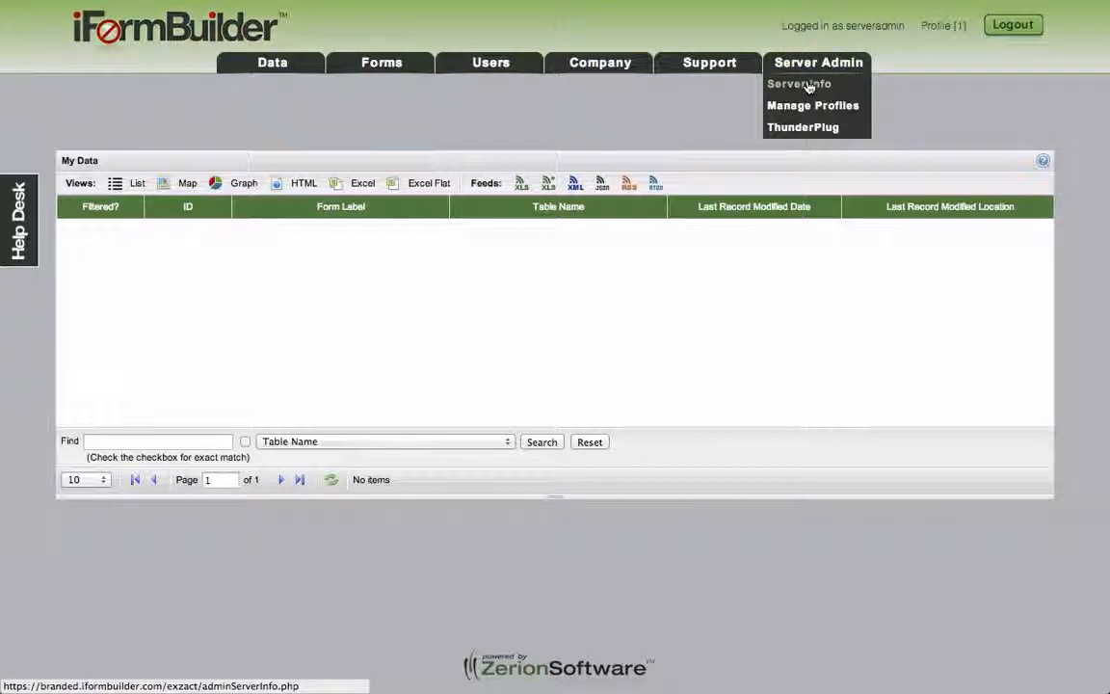
# Step: Open the Server Info page showing 100 licenses allowed, 21 allocated and 10 activated
pyautogui.click(809, 87)
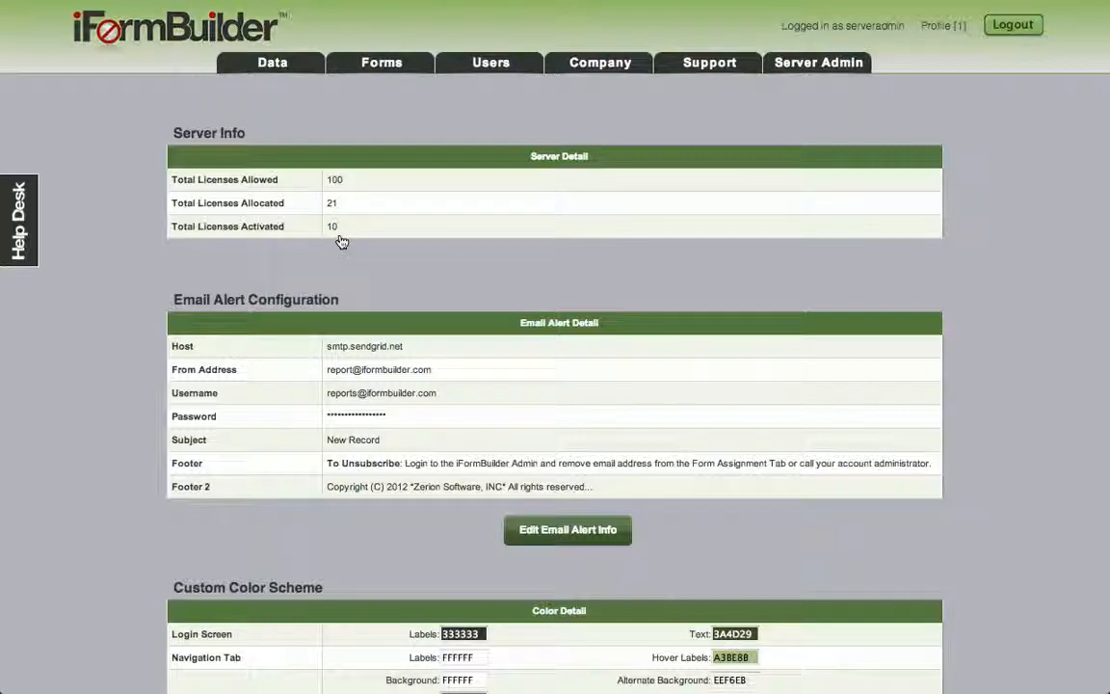
# Step: Review the server licence totals, then open the Email Alert Configuration edit form
pyautogui.scroll(-2, 340, 241)
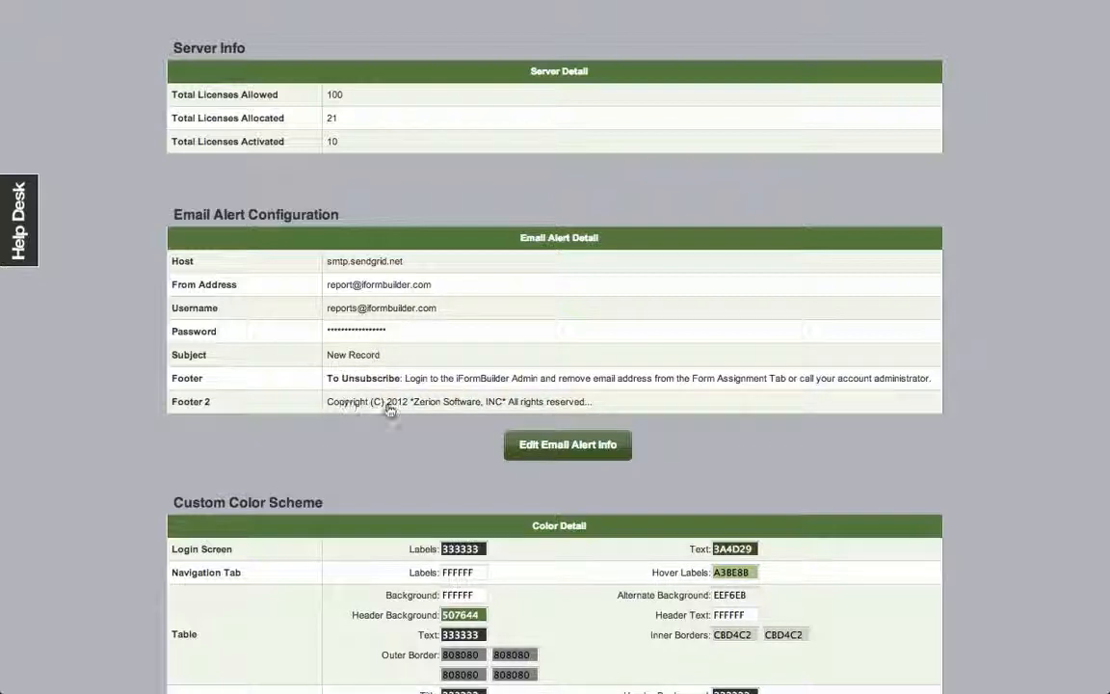
pyautogui.click(546, 449)
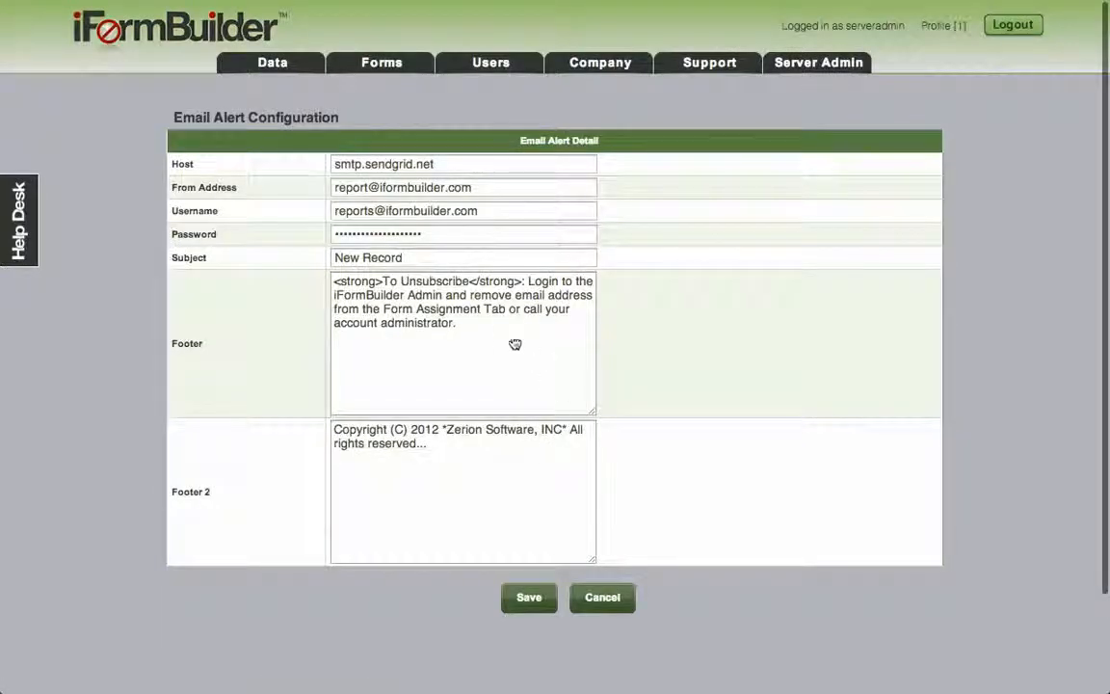
# Step: Cancel the email alert form and scroll down to the Custom Color Scheme hex values
pyautogui.click(604, 599)
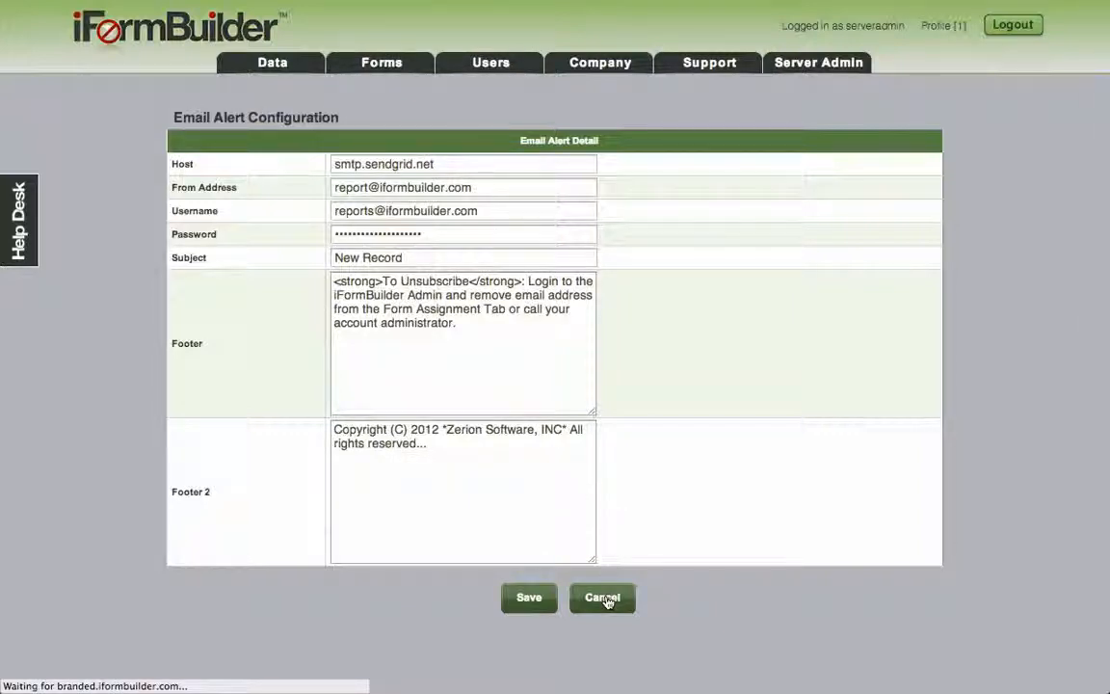
pyautogui.scroll(-3, 607, 426)
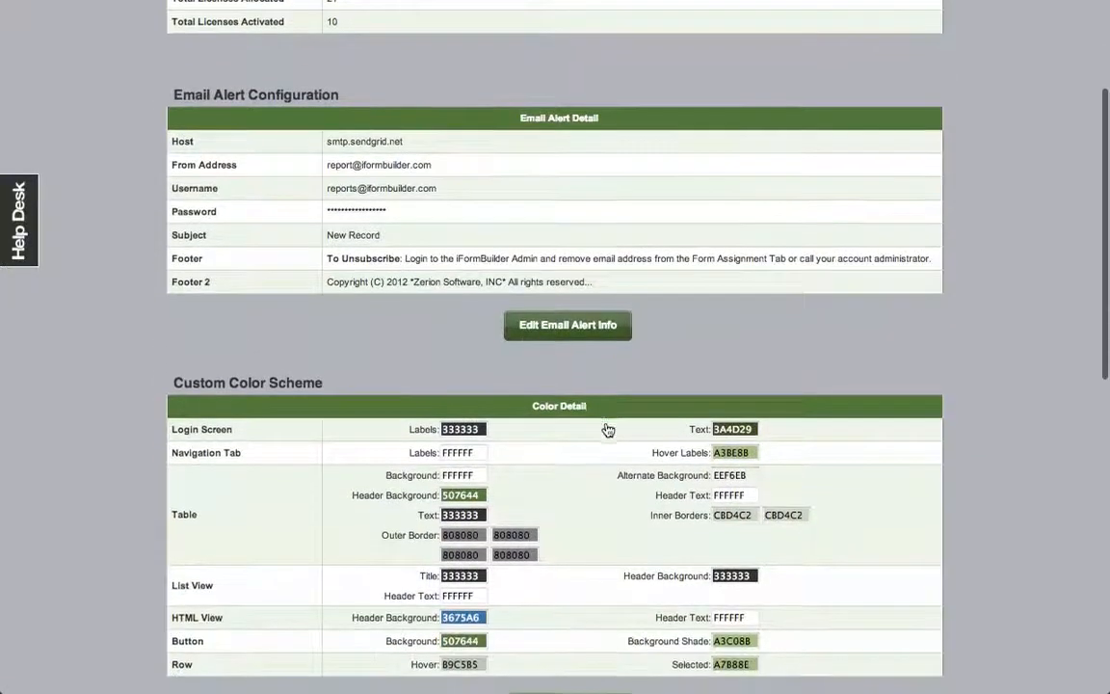
pyautogui.scroll(-2, 608, 429)
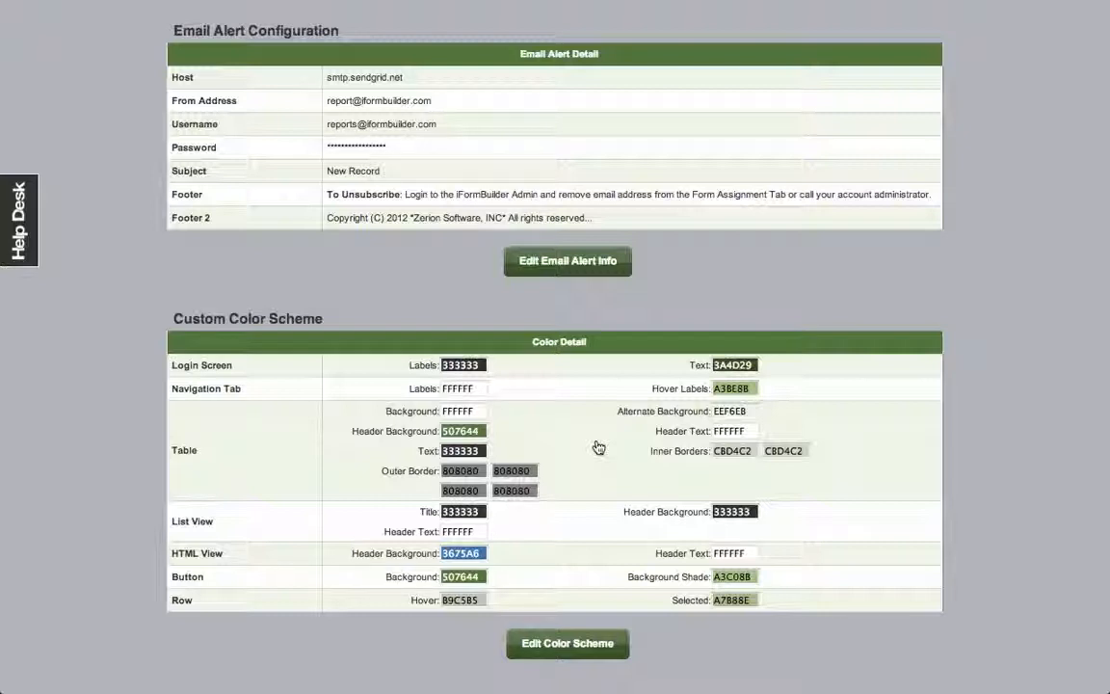
pyautogui.scroll(-2, 590, 471)
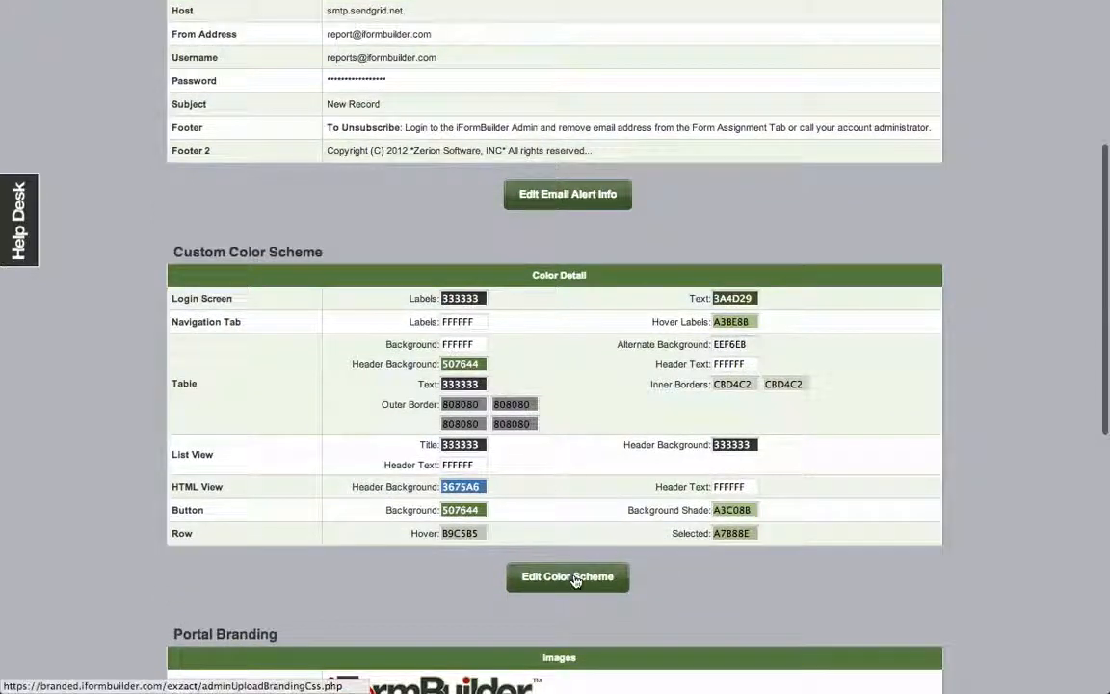
pyautogui.click(575, 579)
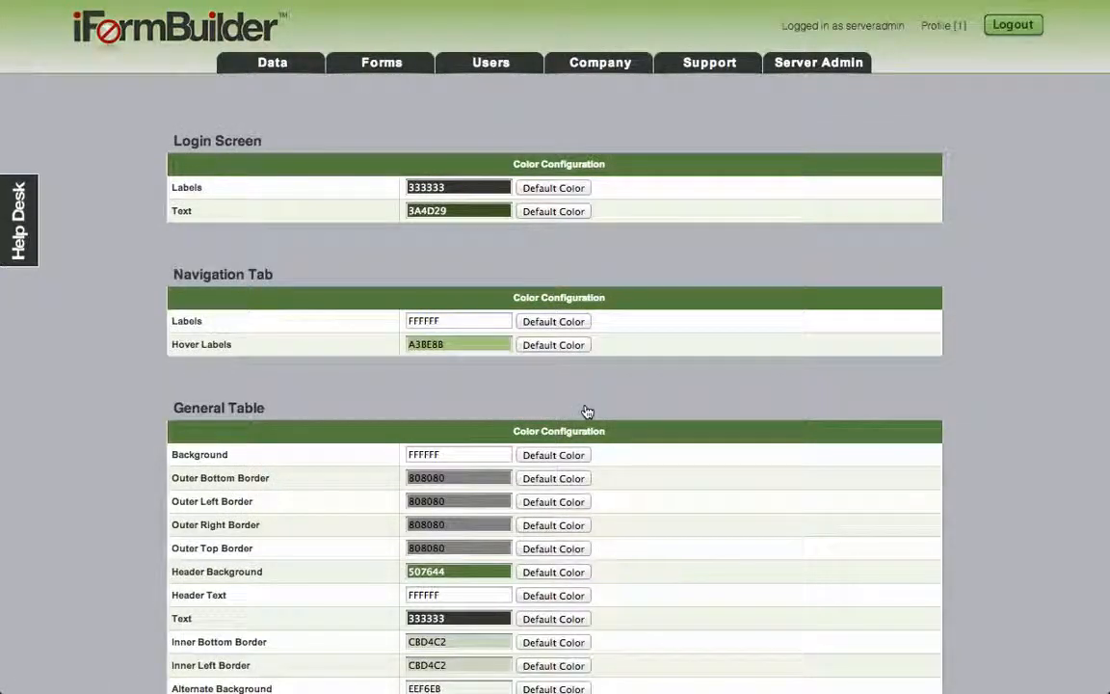
pyautogui.scroll(-1, 586, 411)
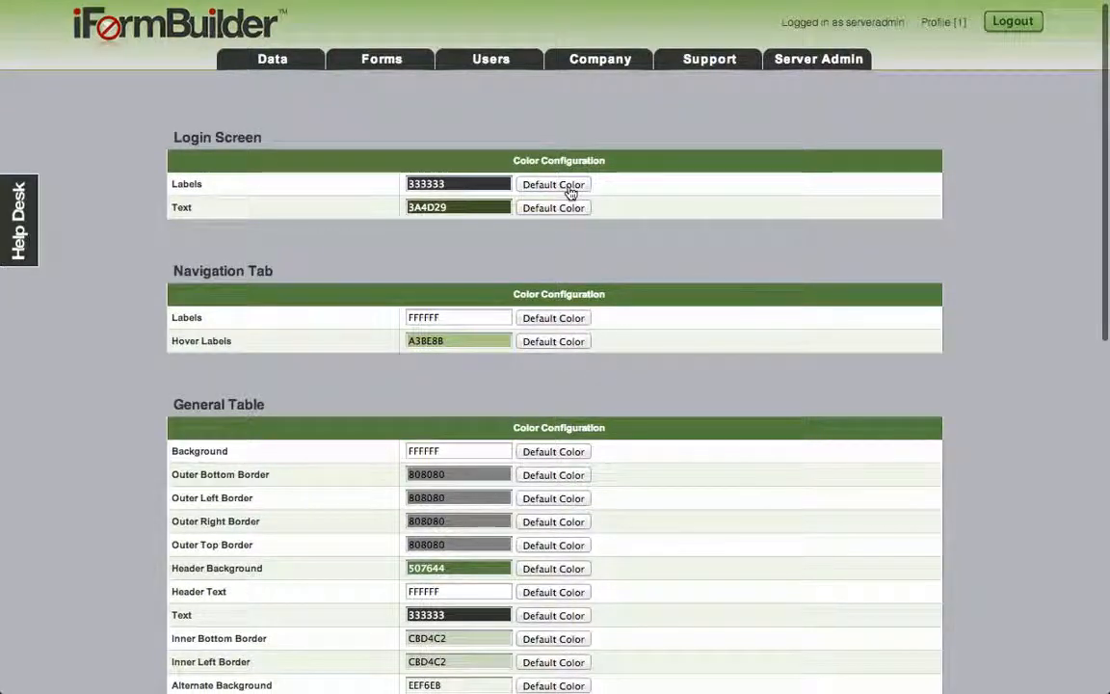
pyautogui.click(452, 183)
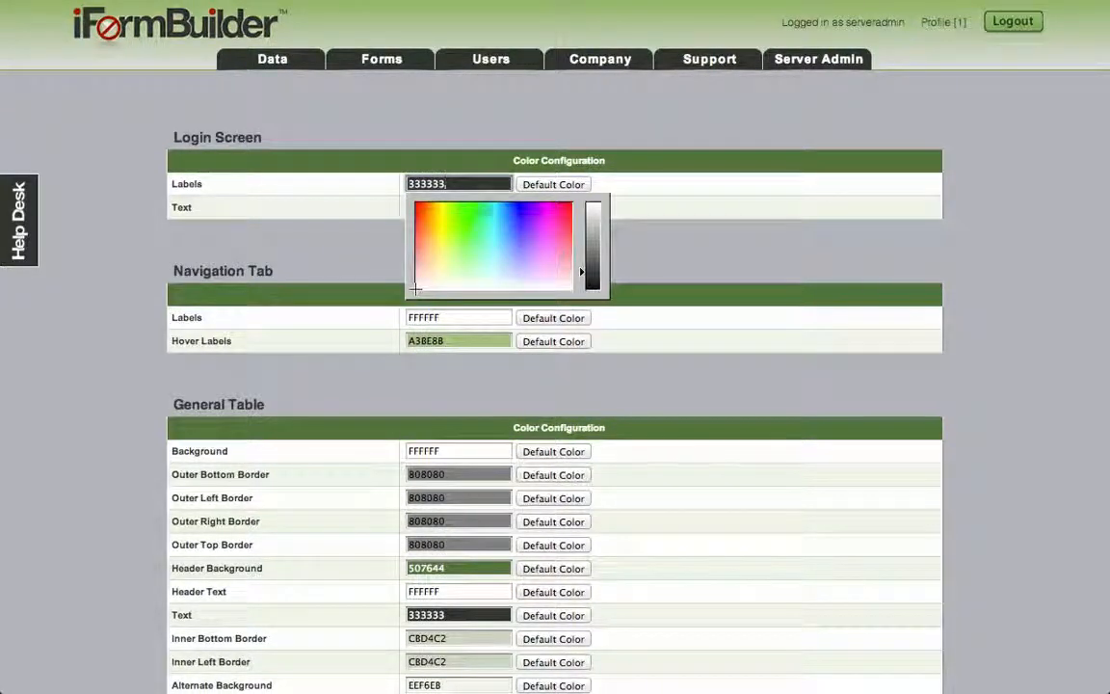
pyautogui.click(468, 218)
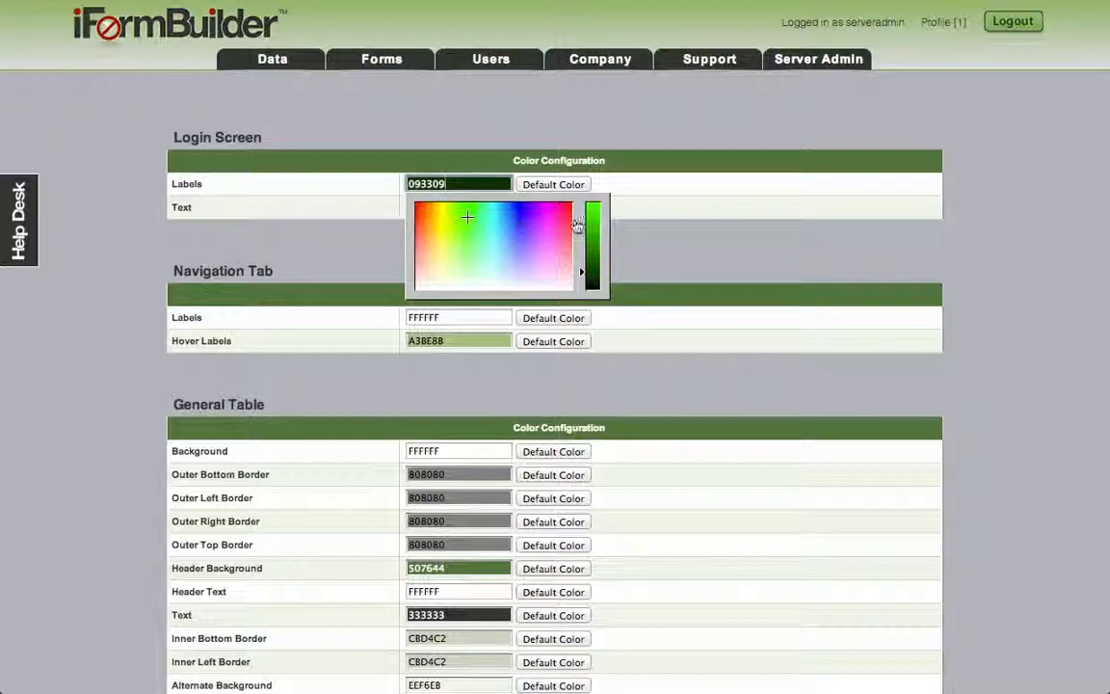
pyautogui.click(592, 223)
pyautogui.click(681, 240)
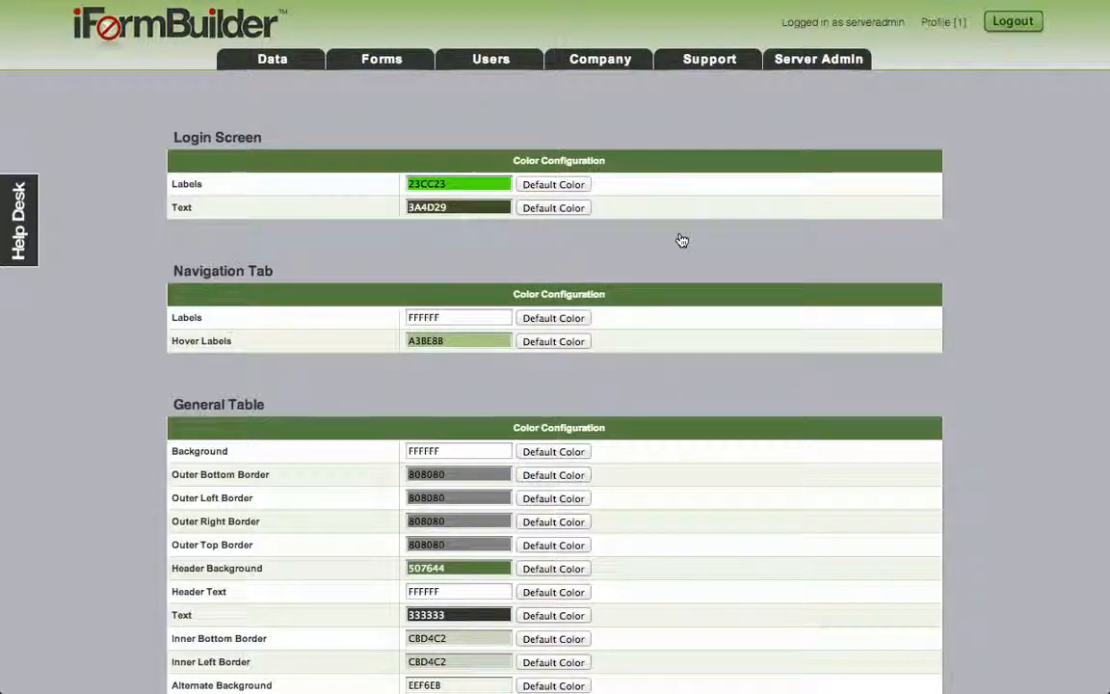
pyautogui.click(581, 187)
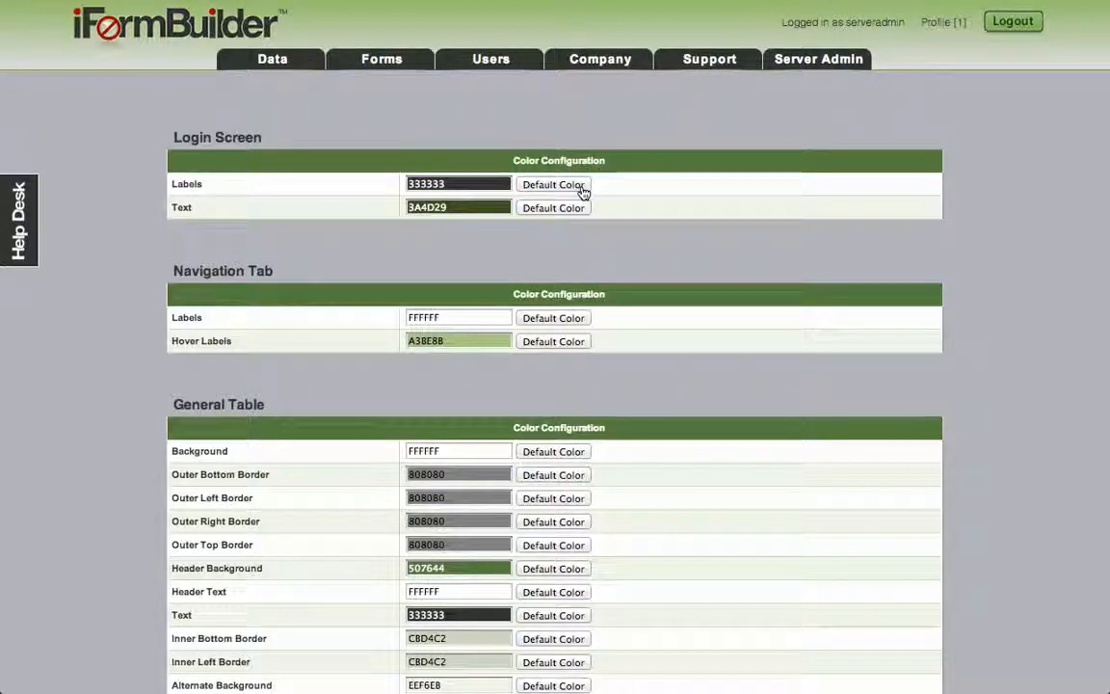
pyautogui.scroll(-10, 655, 299)
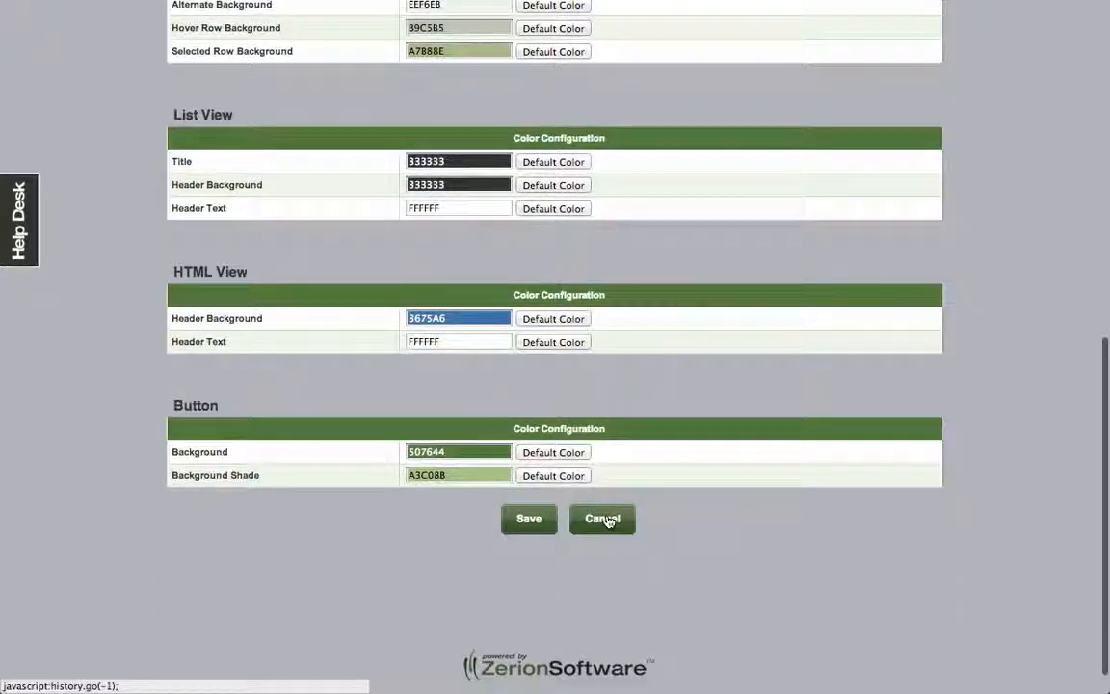
pyautogui.click(605, 520)
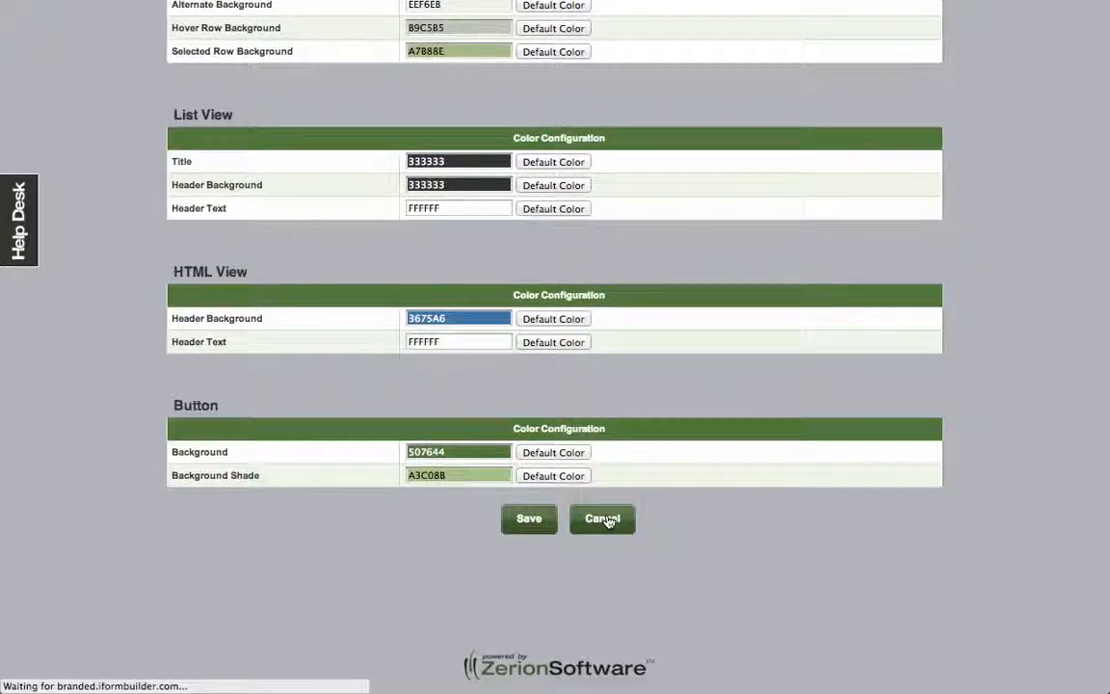
pyautogui.scroll(-3, 599, 476)
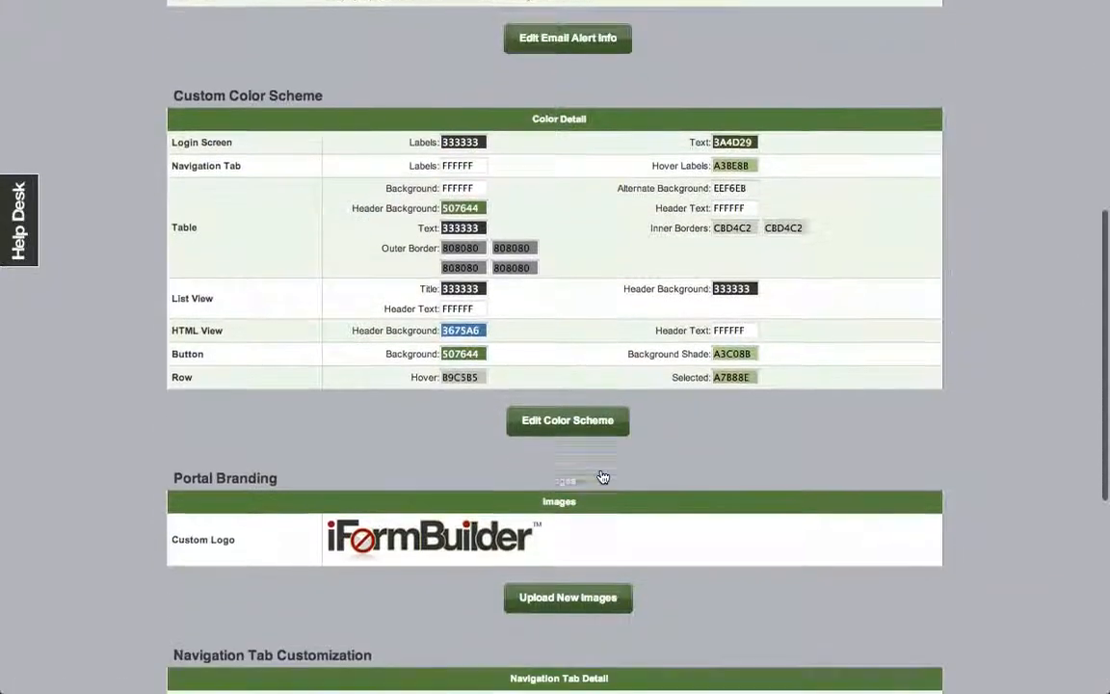
pyautogui.scroll(-4, 599, 476)
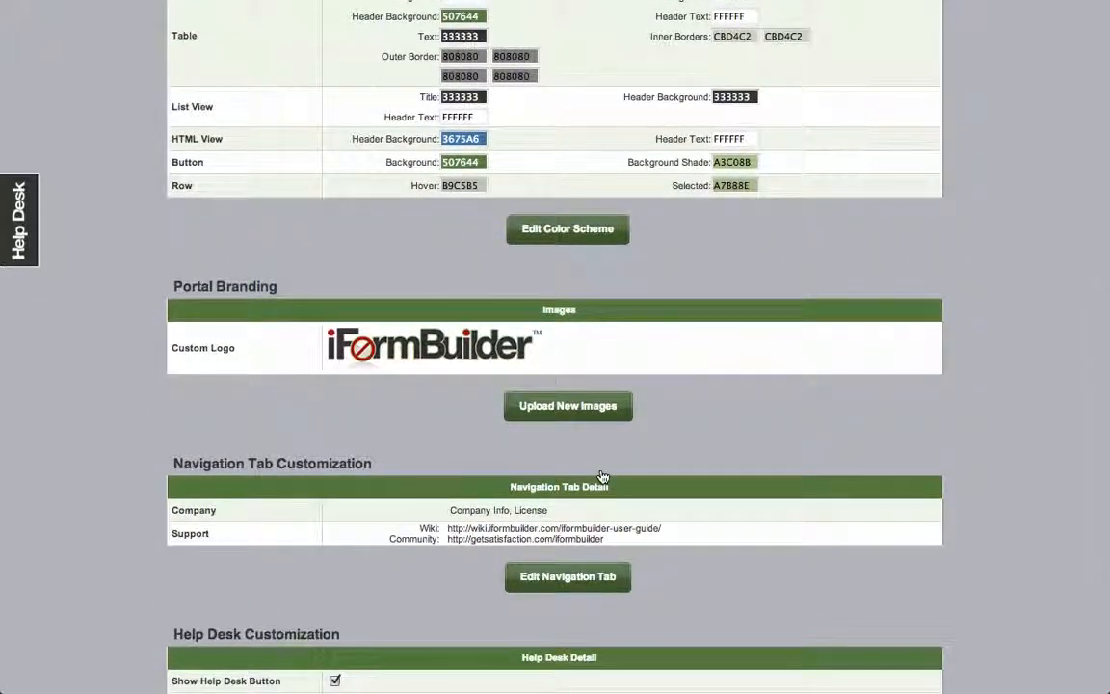
pyautogui.click(571, 414)
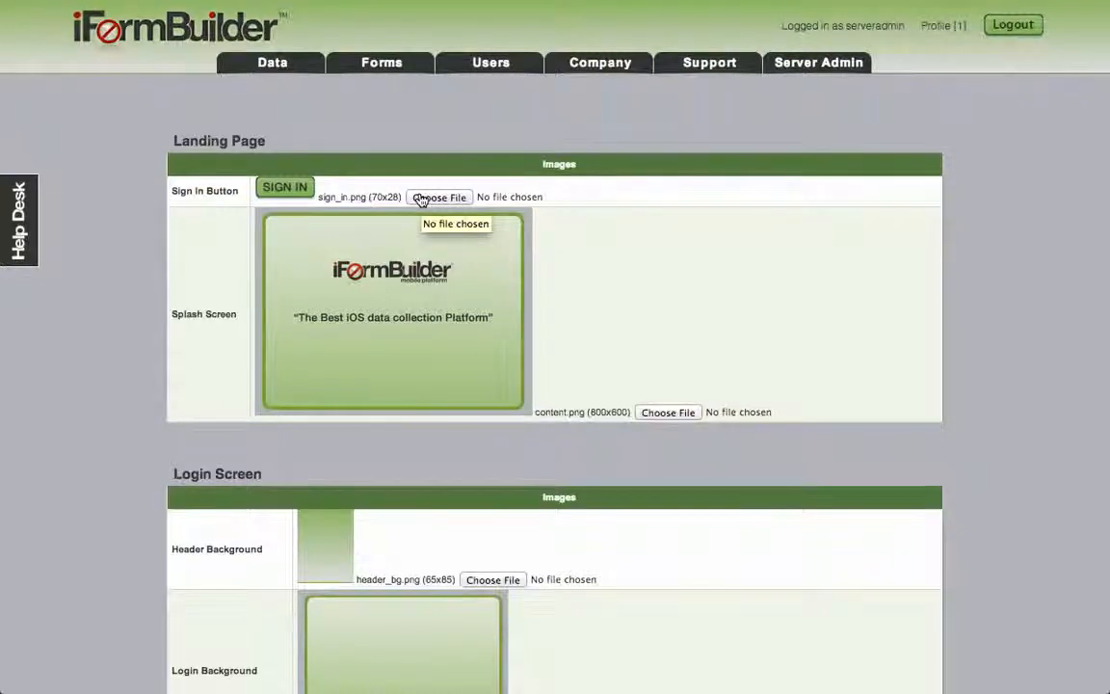
pyautogui.scroll(-8, 421, 199)
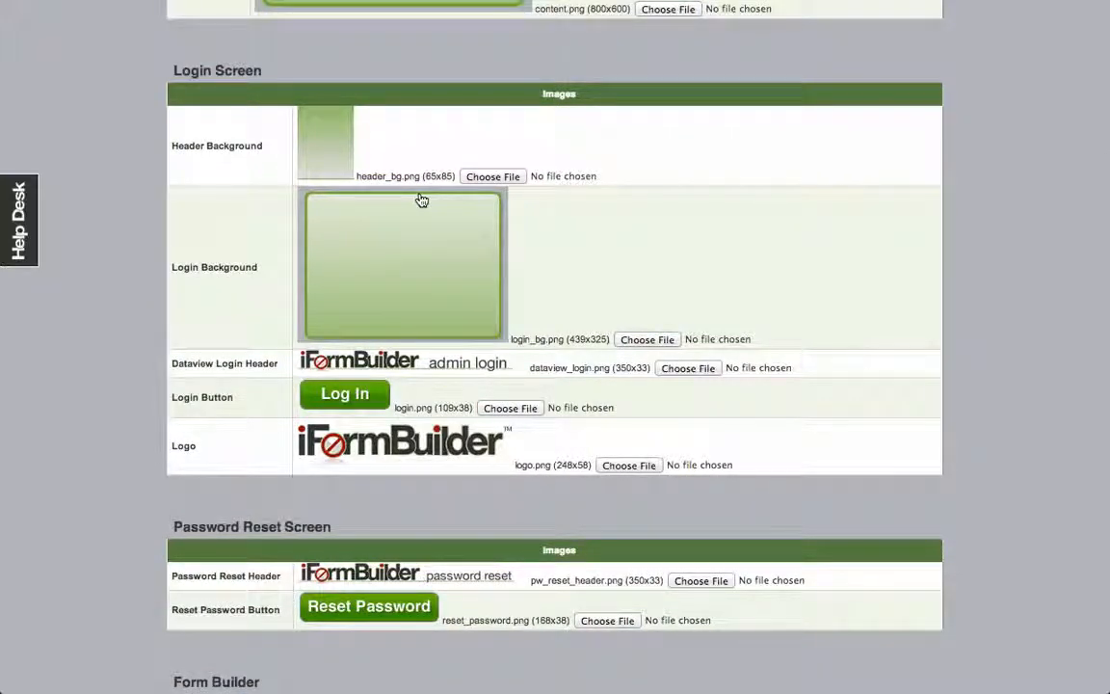
pyautogui.scroll(-9, 421, 200)
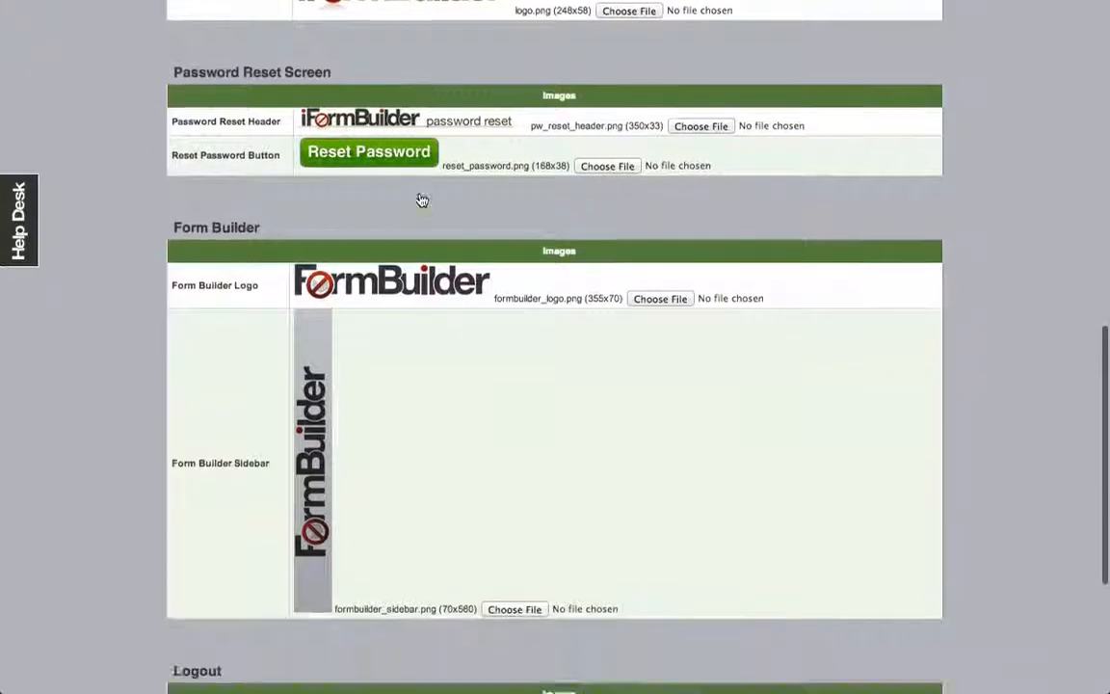
pyautogui.scroll(-4, 421, 199)
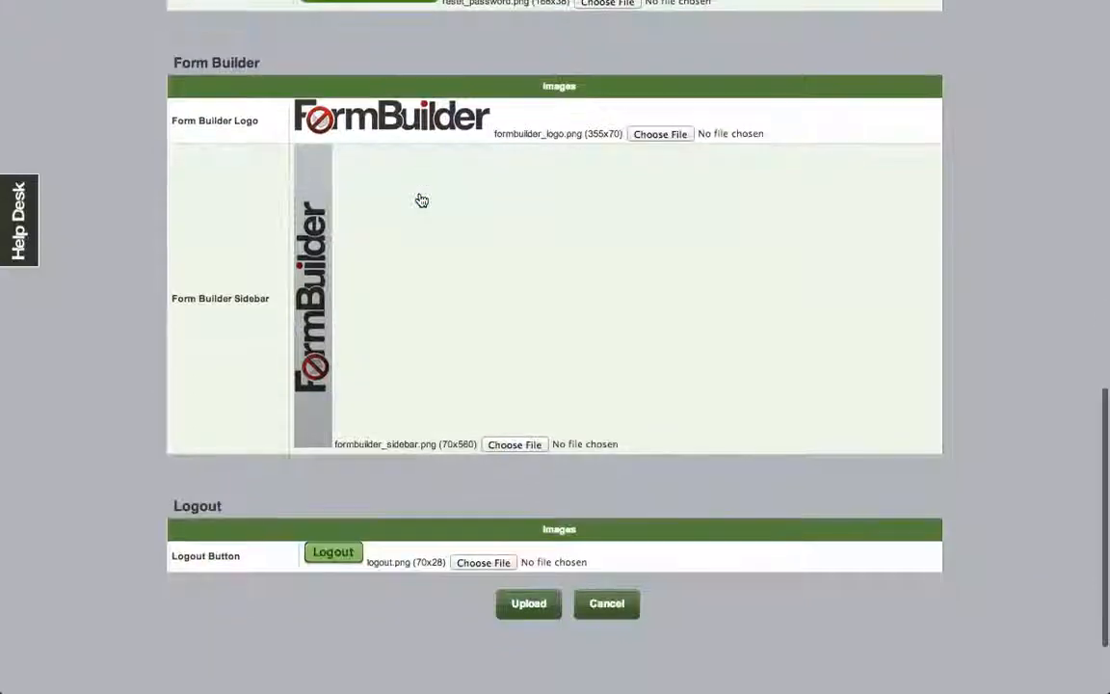
pyautogui.click(593, 604)
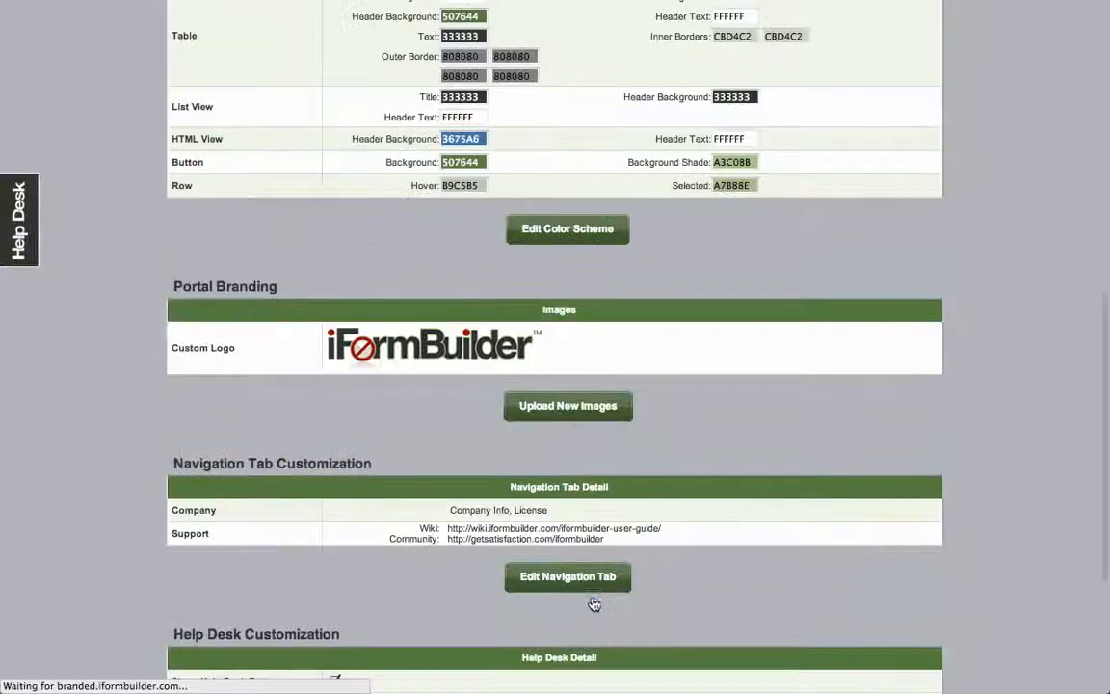
pyautogui.scroll(-3, 675, 513)
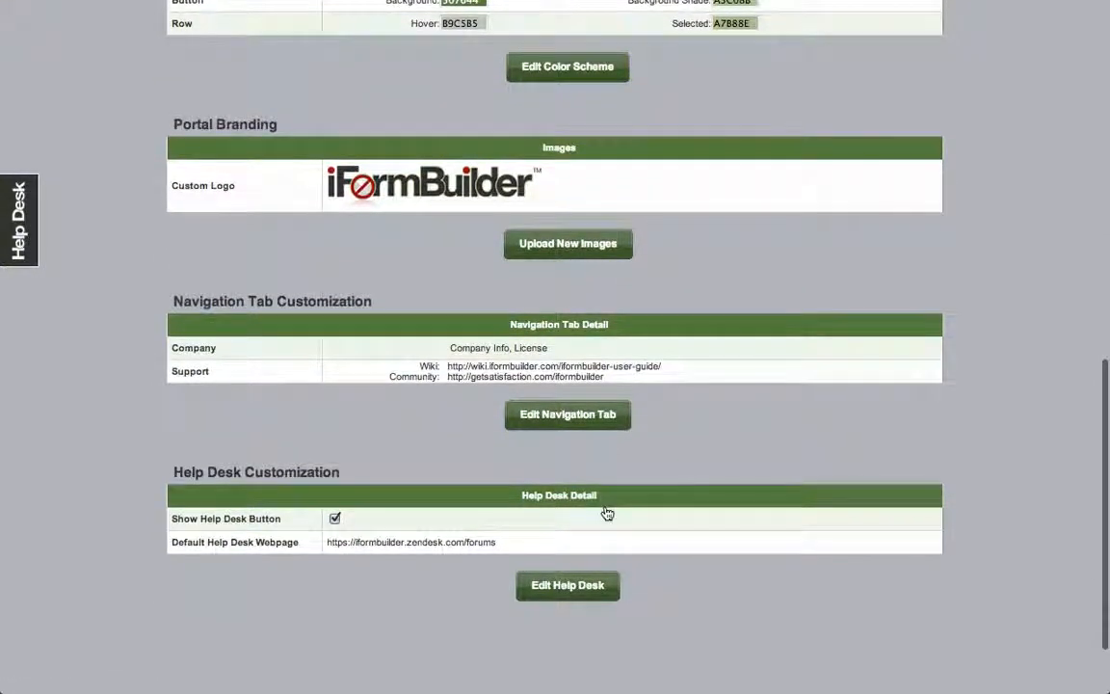
# Step: Edit the navigation tabs, add a Company tab row, then cancel without saving
pyautogui.click(567, 414)
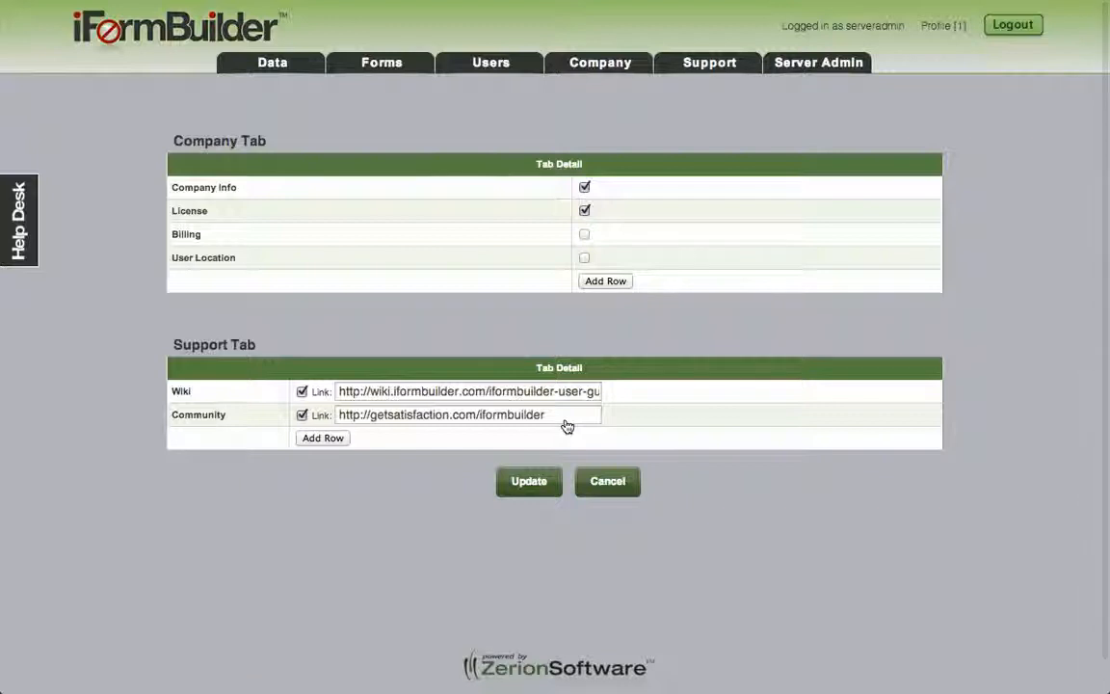
pyautogui.click(613, 285)
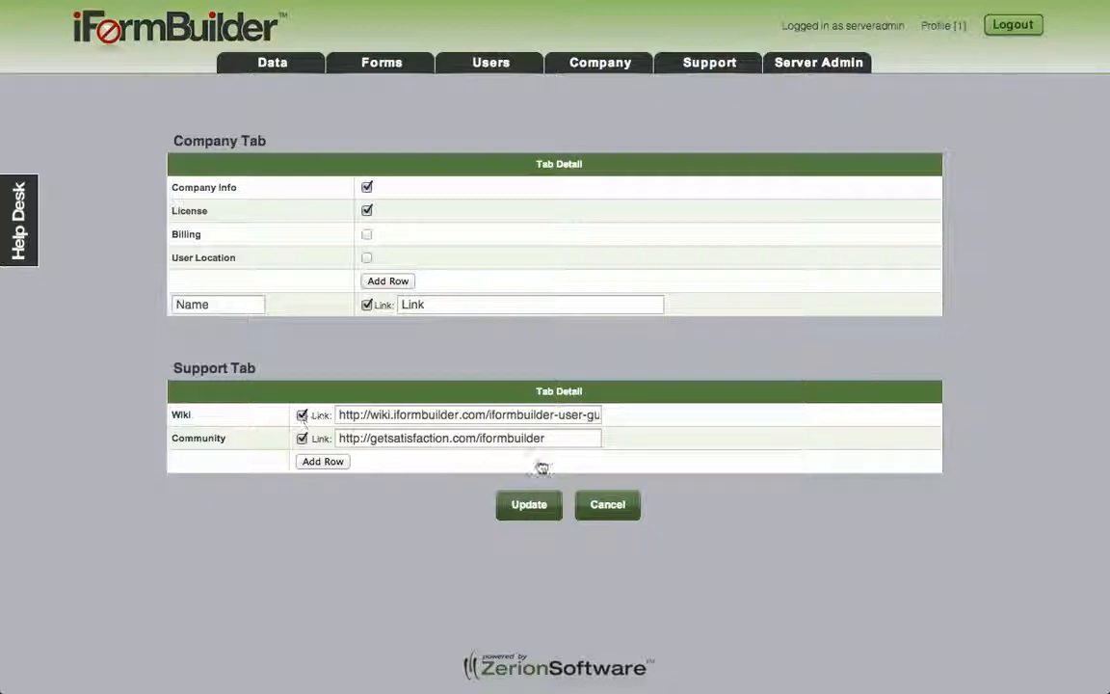
pyautogui.click(614, 510)
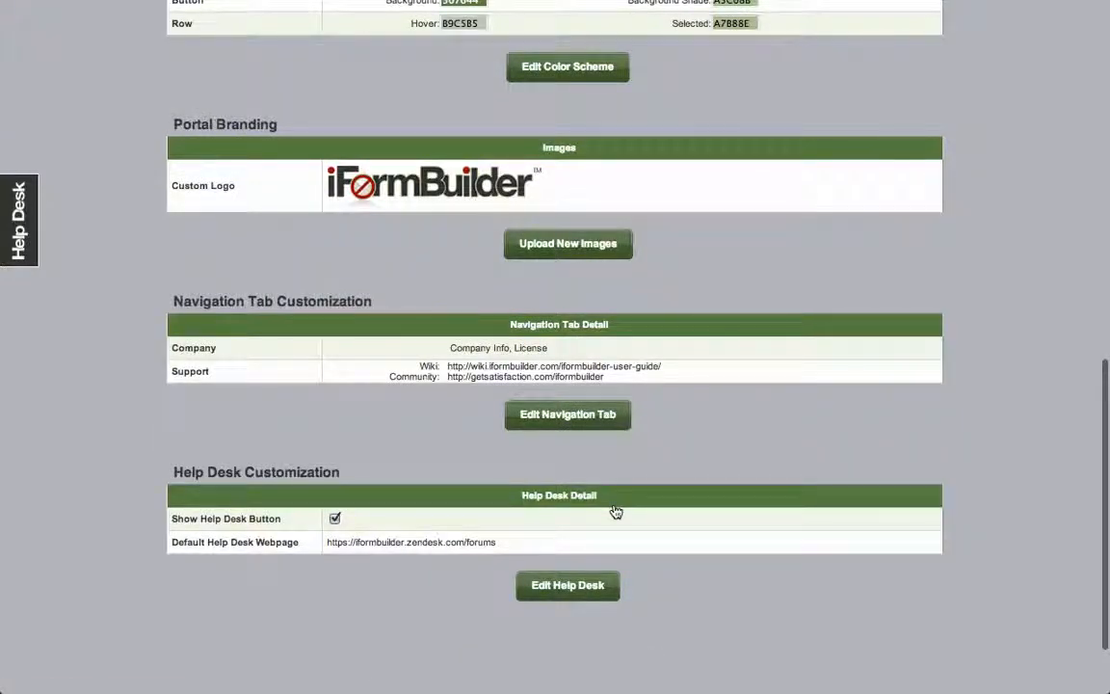
pyautogui.scroll(-1, 616, 511)
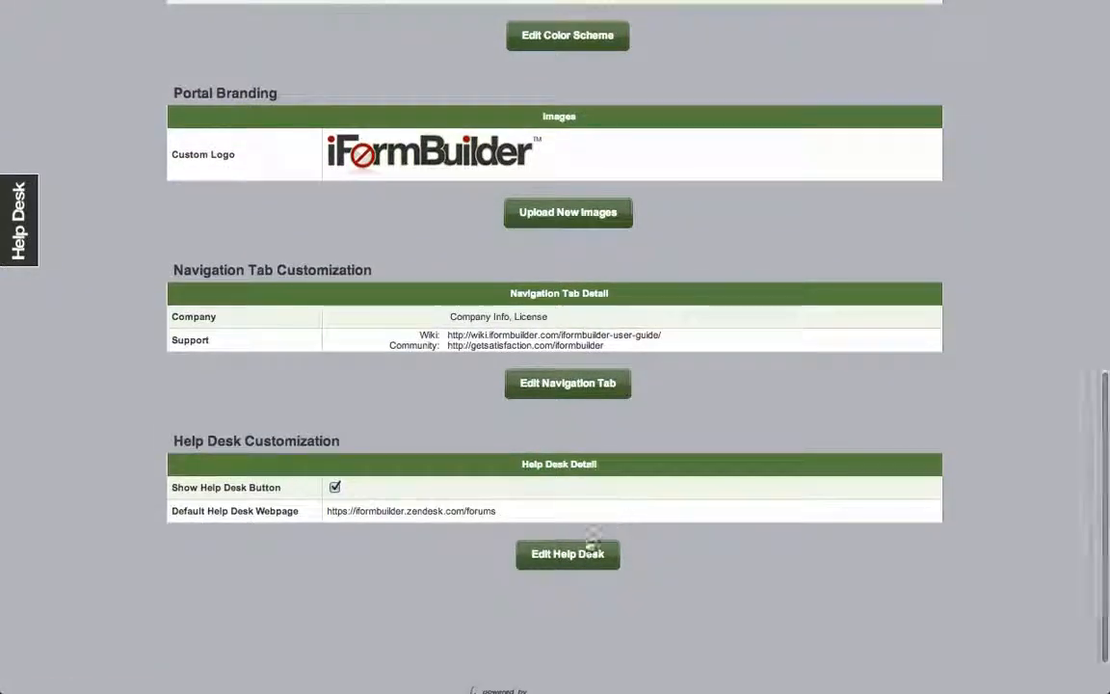
pyautogui.click(573, 557)
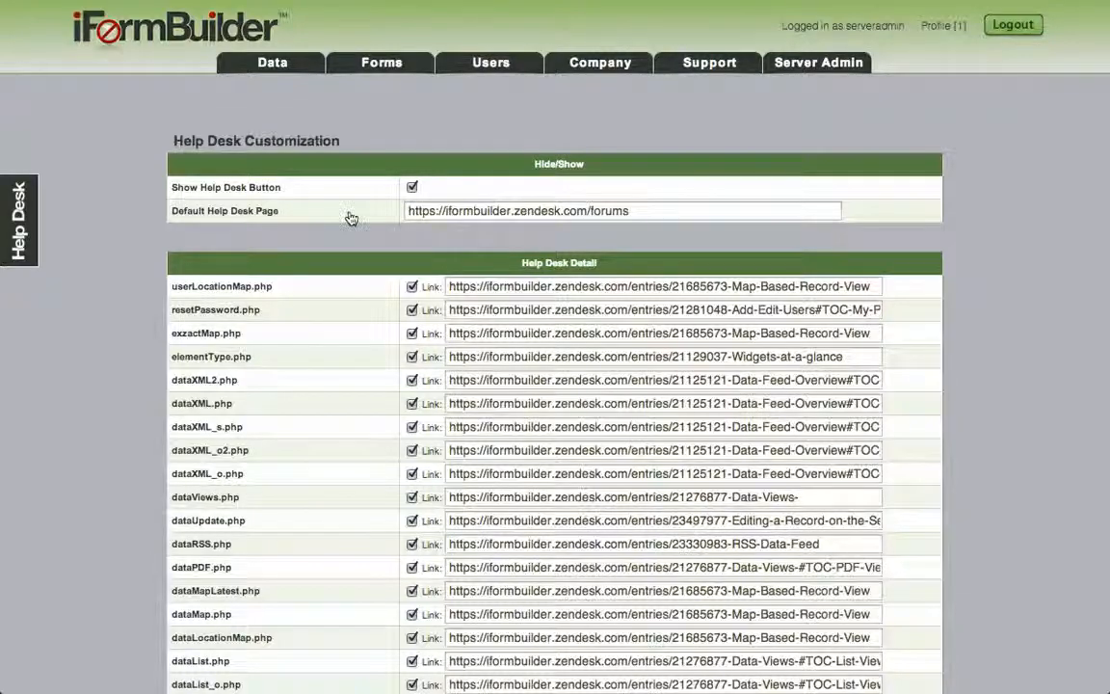
pyautogui.scroll(-5, 352, 218)
pyautogui.scroll(-10, 351, 218)
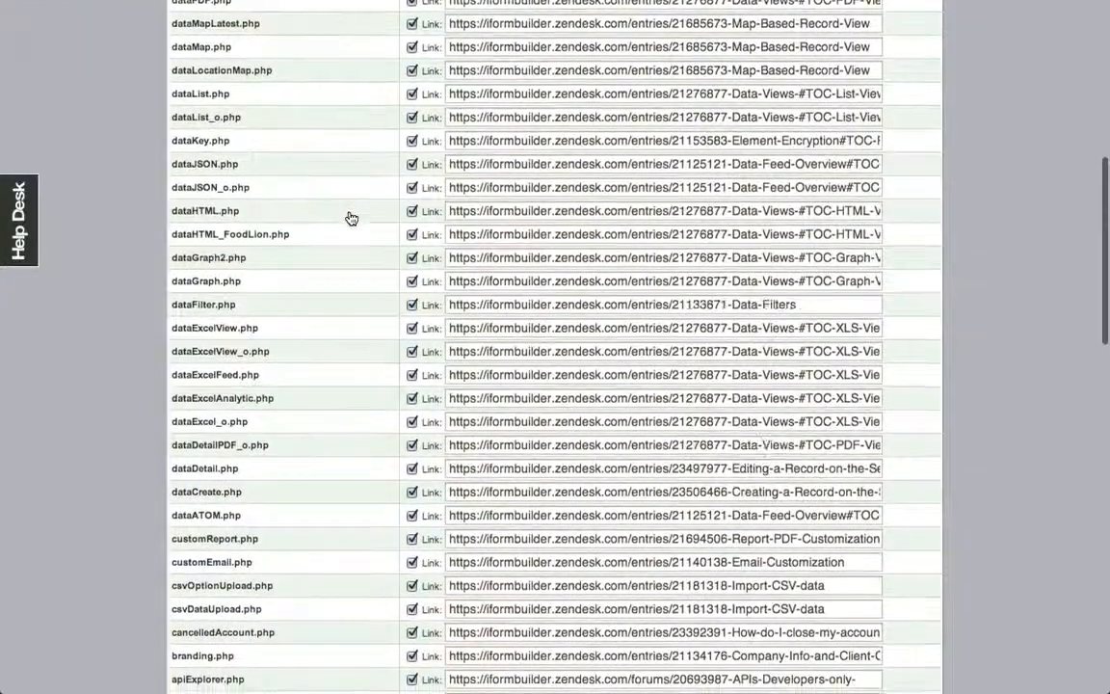
pyautogui.scroll(-10, 352, 217)
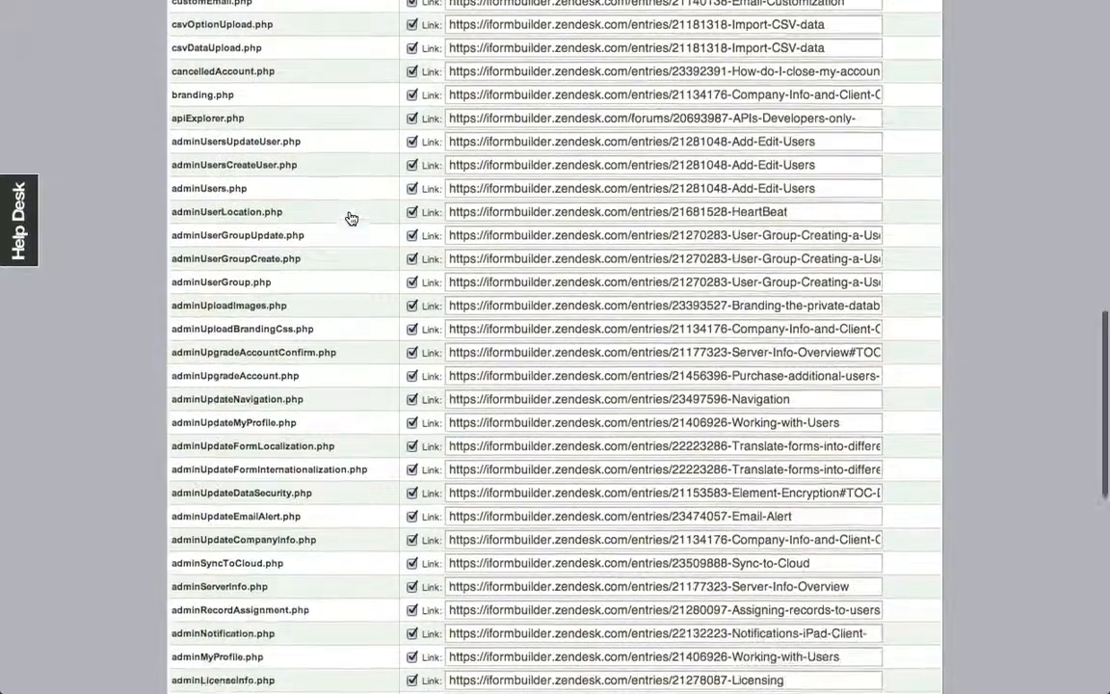
pyautogui.scroll(-5, 352, 218)
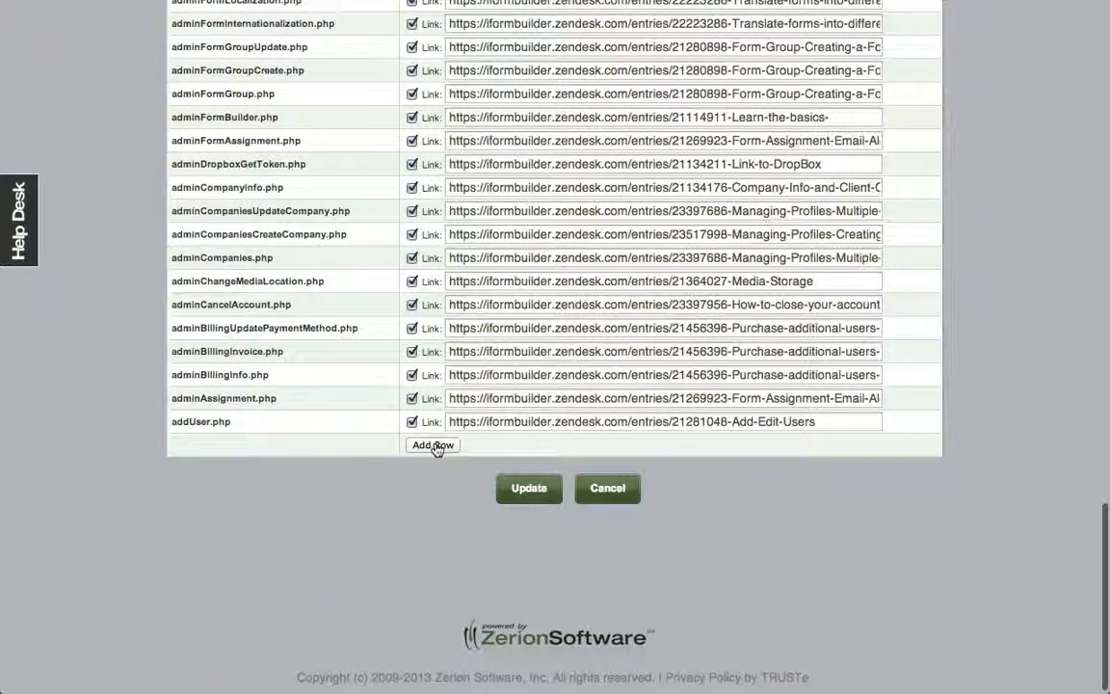
pyautogui.click(597, 497)
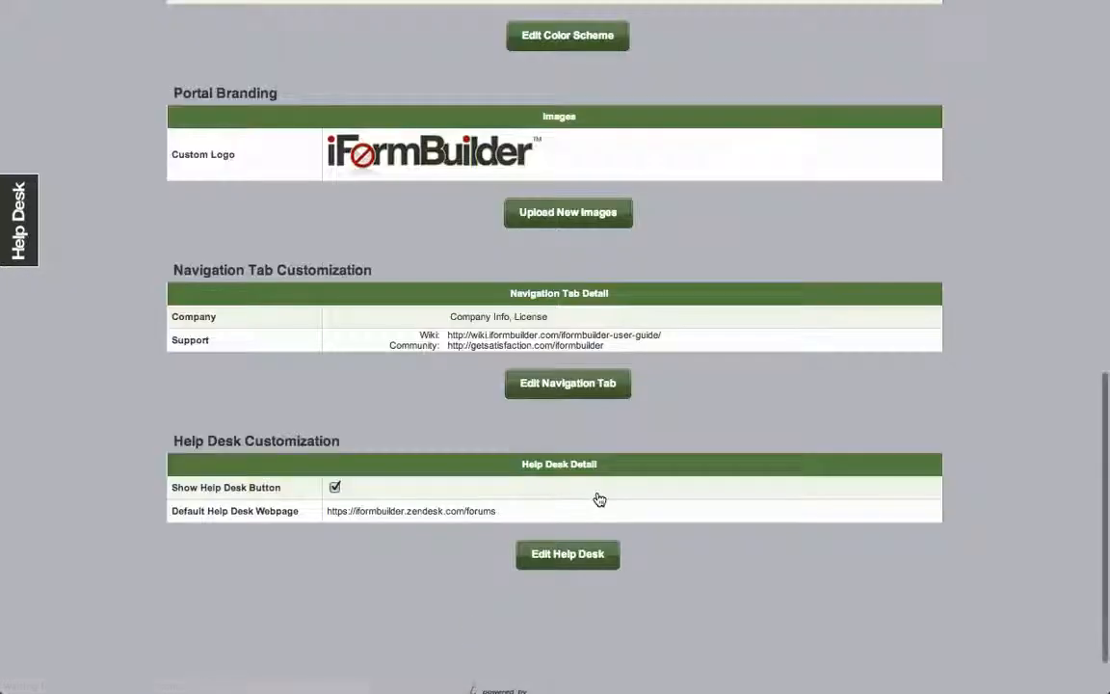
# Step: Go to Server Admin's Manage Profiles list and start a new company profile
pyautogui.scroll(15, 597, 497)
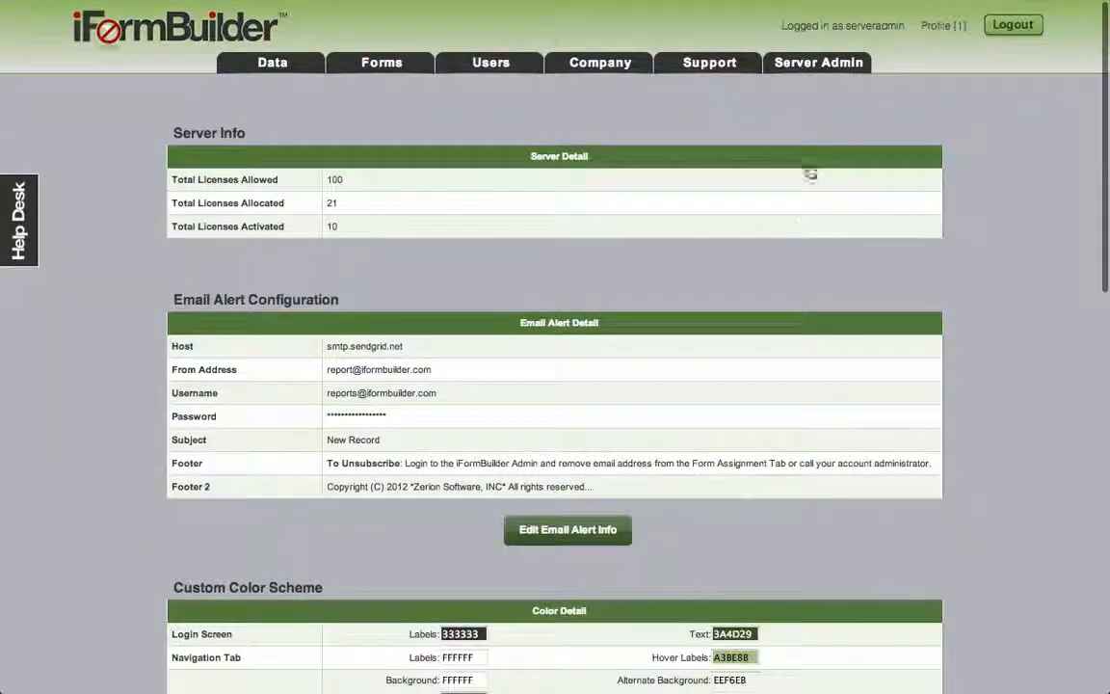
pyautogui.moveTo(848, 63)
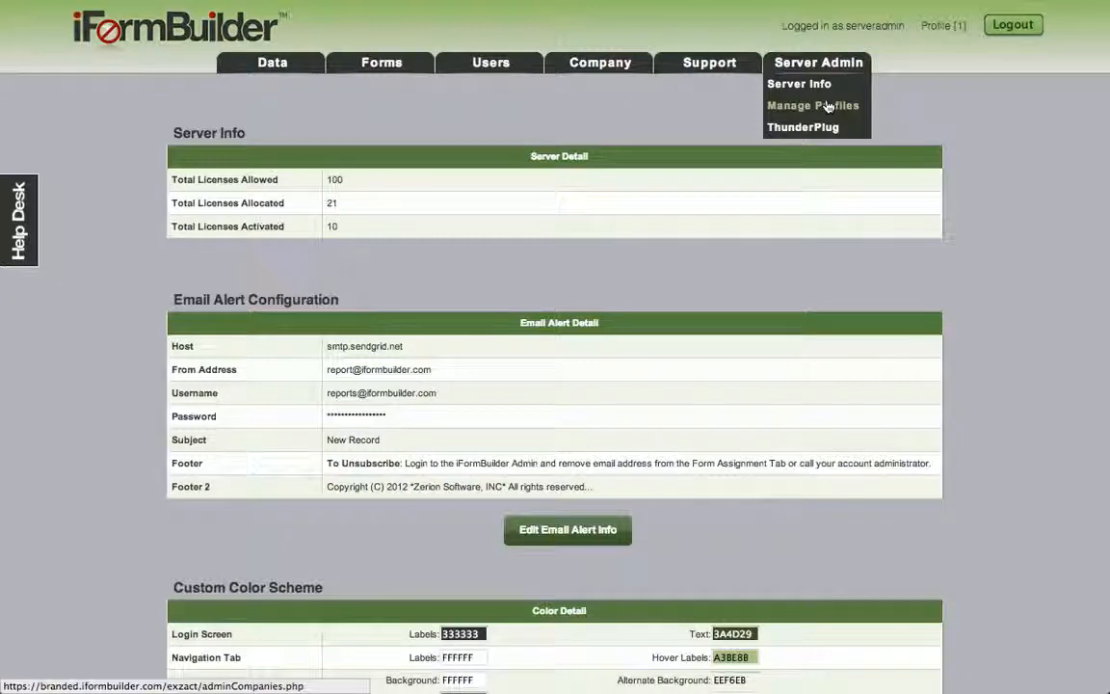
pyautogui.click(826, 106)
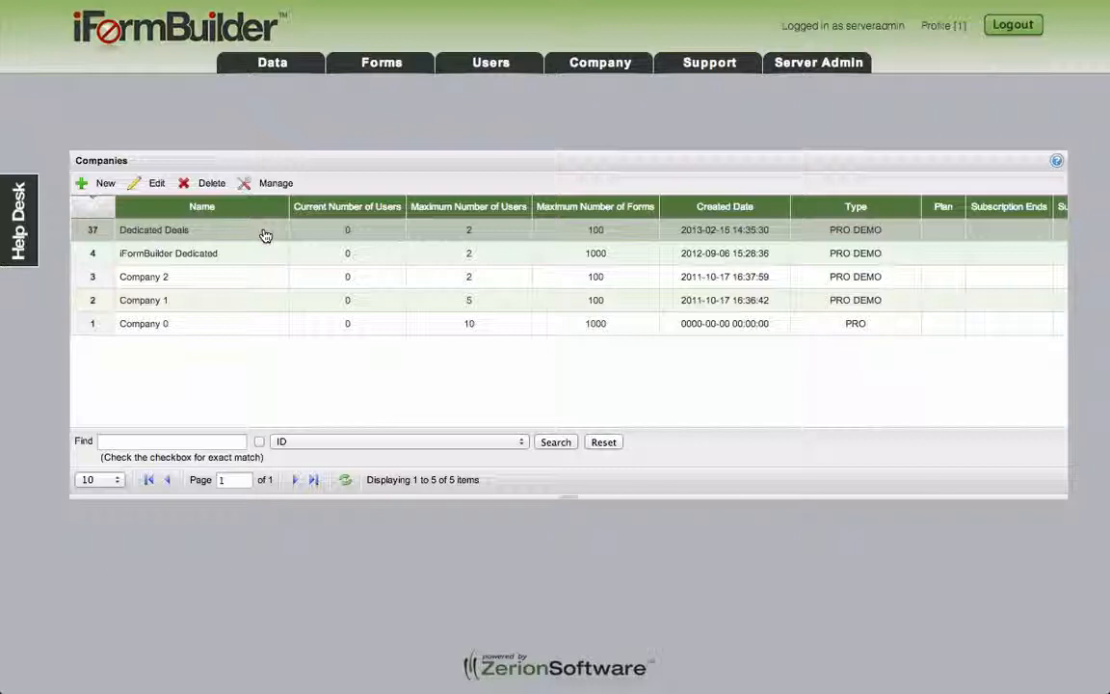
pyautogui.click(108, 189)
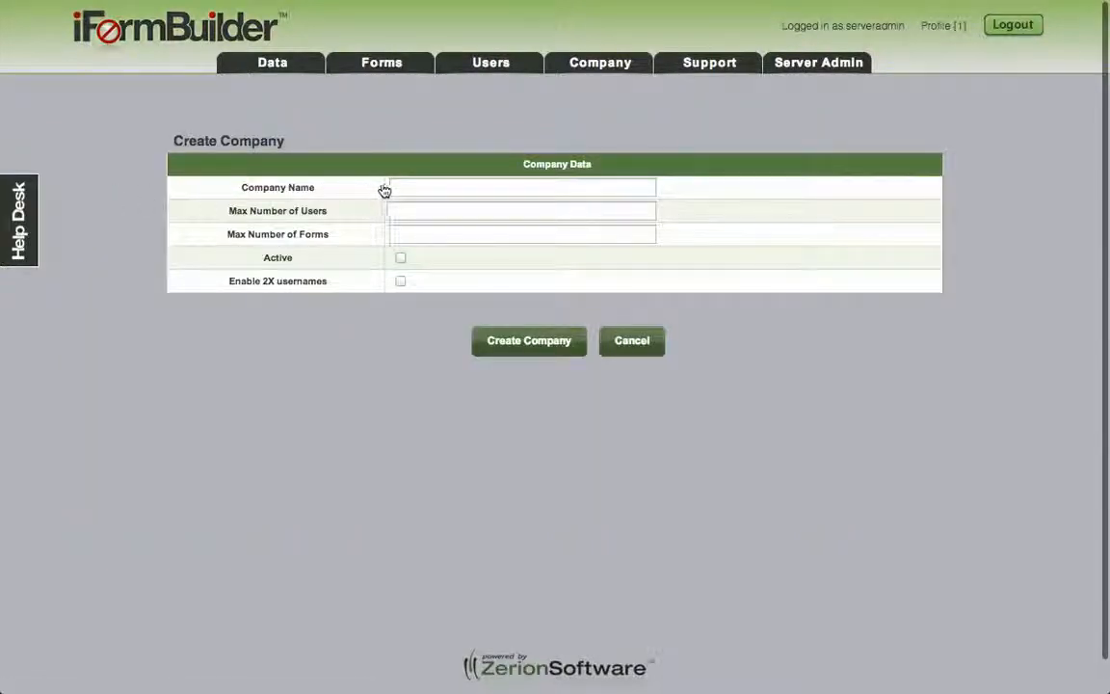
# Step: Submit New Company with 5 users, 100 forms, Active and 2X usernames checked
pyautogui.click(406, 188)
pyautogui.write('New Comp')
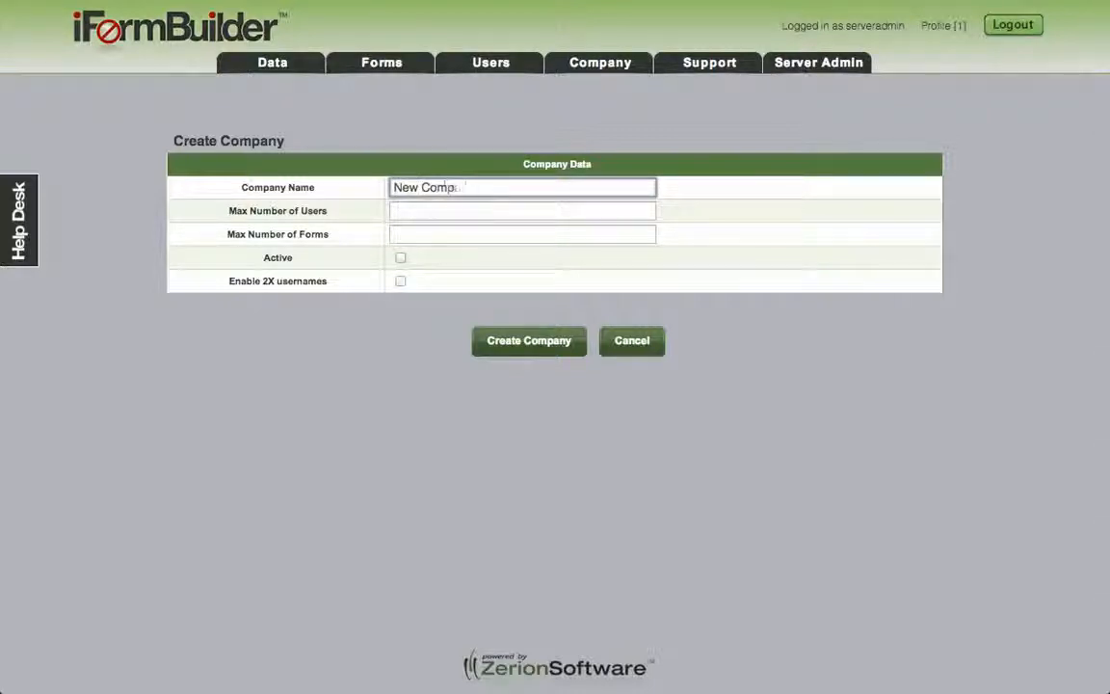
pyautogui.write('any')
pyautogui.press('Tab')
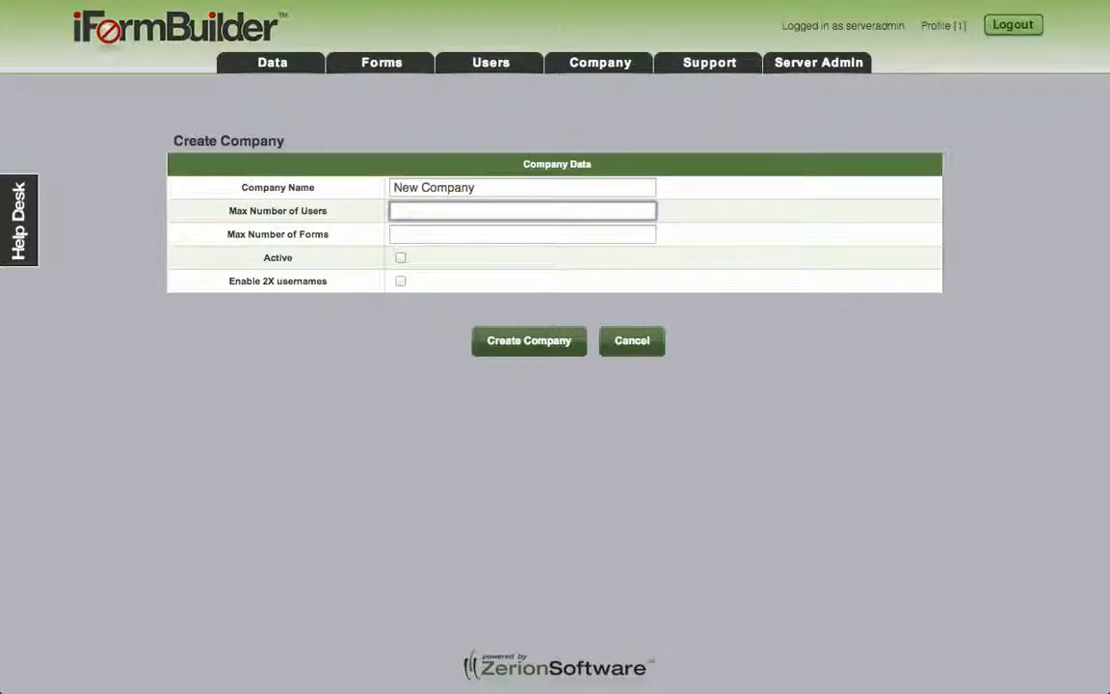
pyautogui.write('5')
pyautogui.press('Tab')
pyautogui.write('1')
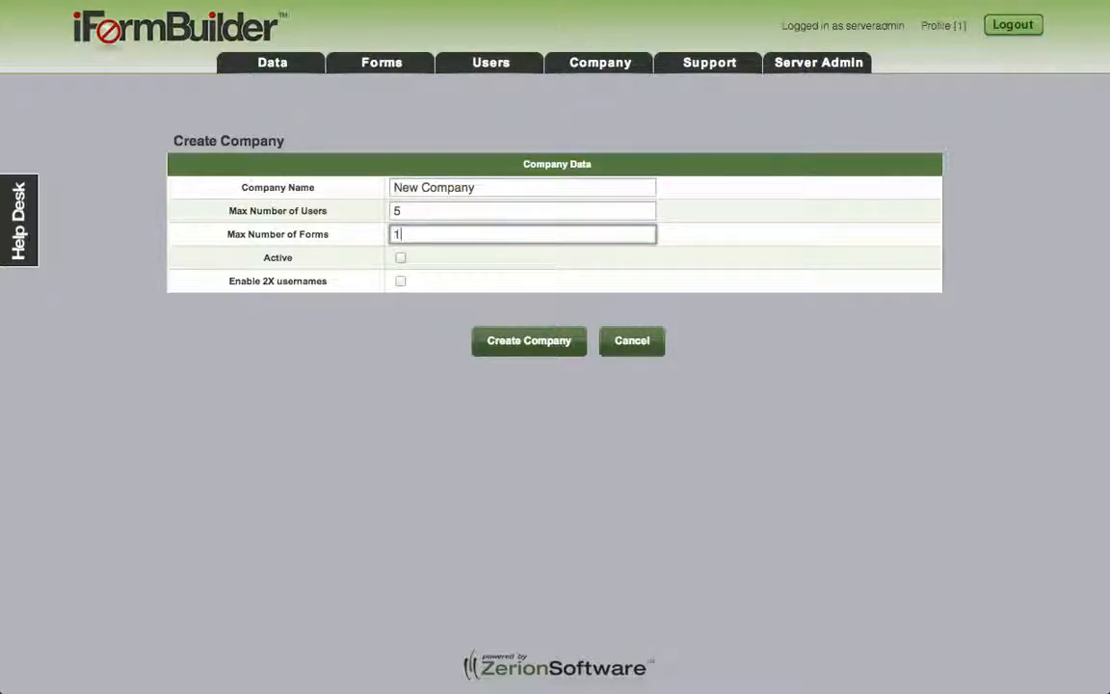
pyautogui.write('00')
pyautogui.click(401, 260)
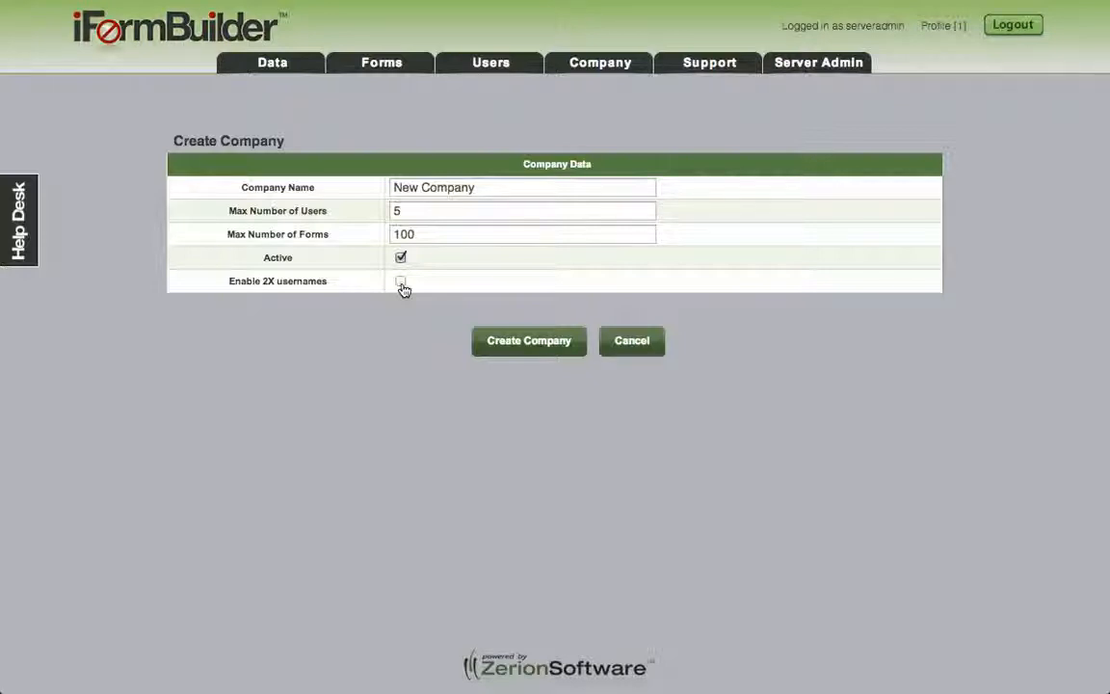
pyautogui.click(401, 283)
pyautogui.click(530, 344)
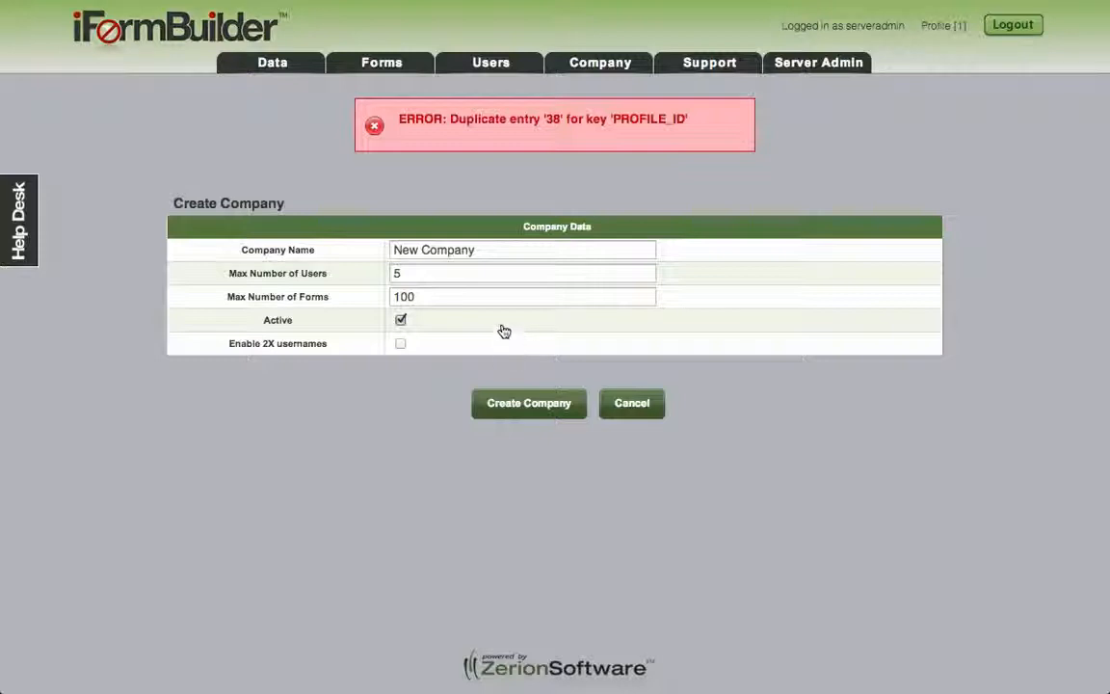
# Step: Re-check Enable 2X usernames and resubmit, creating New Company as ID 52
pyautogui.click(401, 343)
pyautogui.click(504, 399)
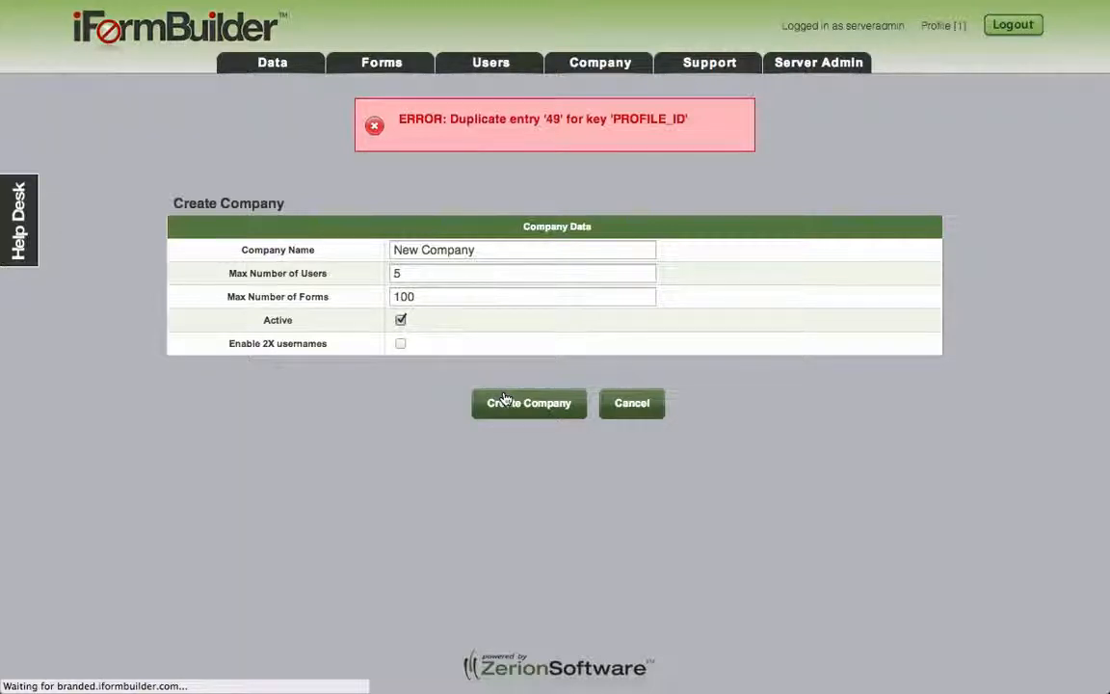
pyautogui.click(401, 343)
pyautogui.click(500, 402)
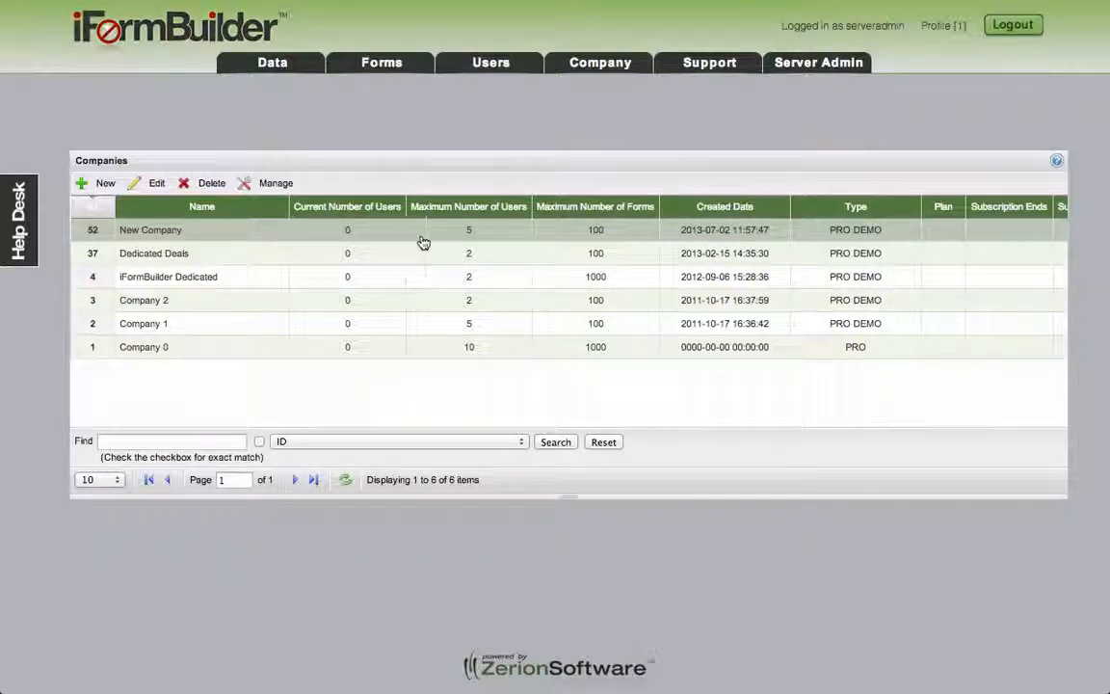
pyautogui.hscroll(5, 636, 240)
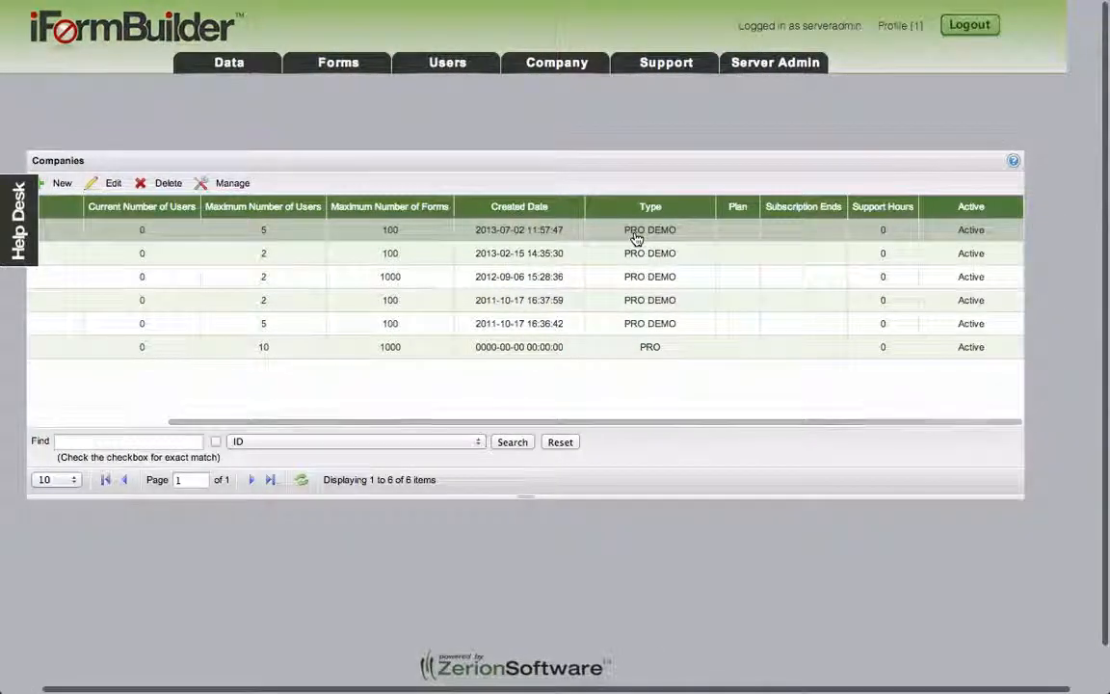
pyautogui.hscroll(-5, 636, 240)
pyautogui.hscroll(-2, 565, 238)
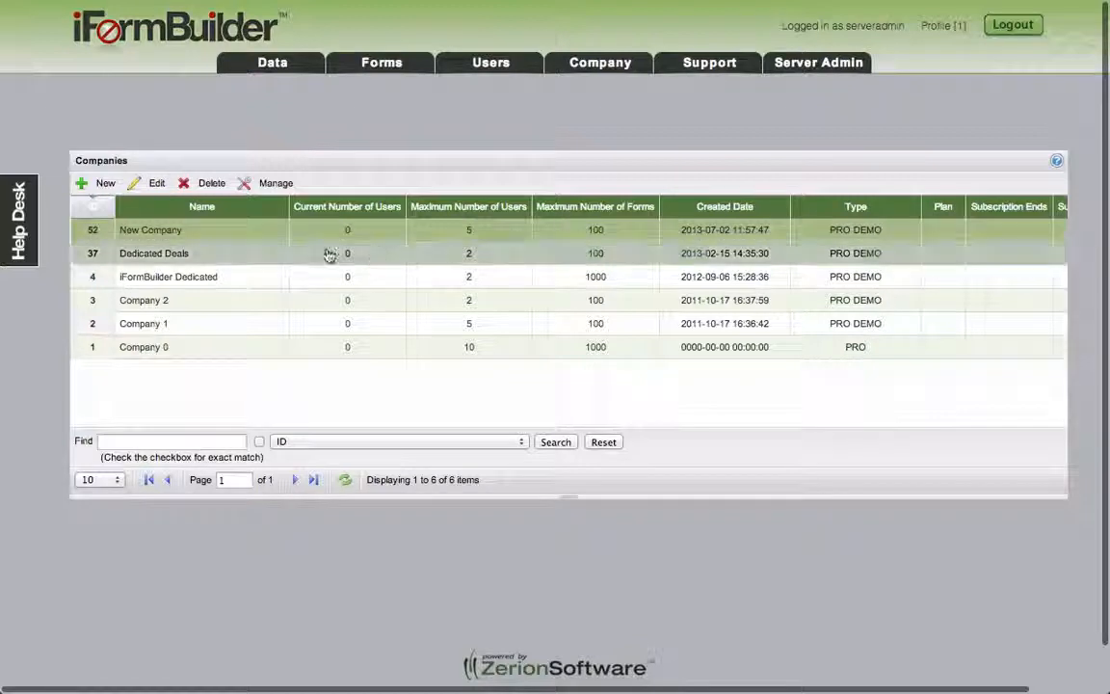
# Step: Edit New Company to 100 licenses with status Active and save, which is rejected
pyautogui.click(151, 183)
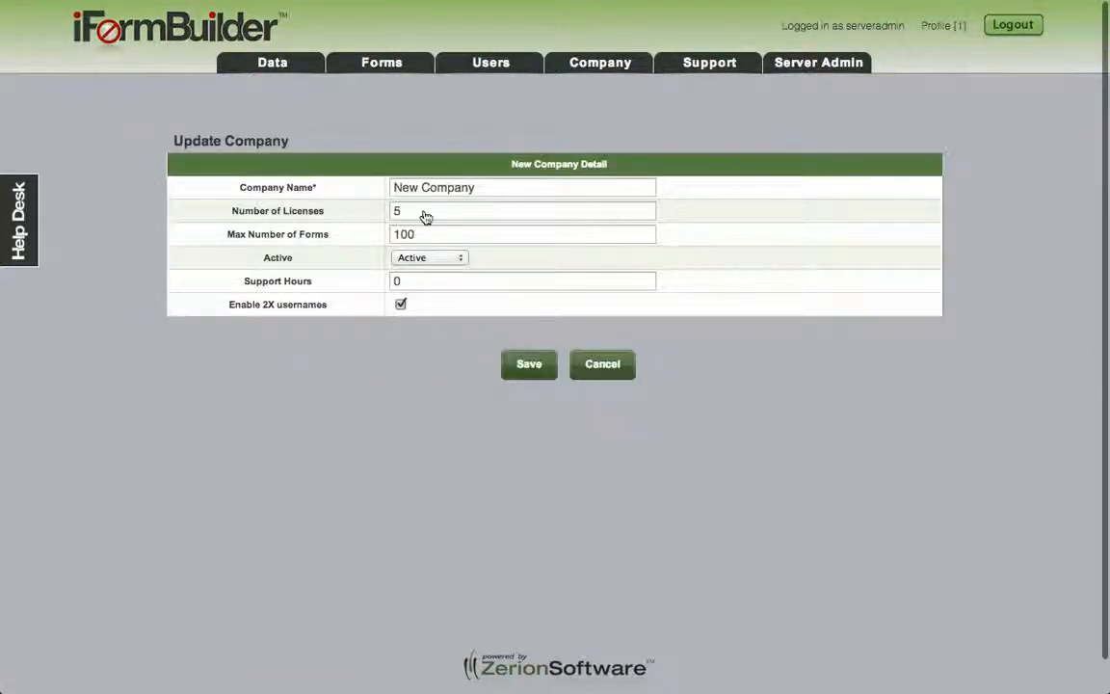
pyautogui.doubleClick(424, 217)
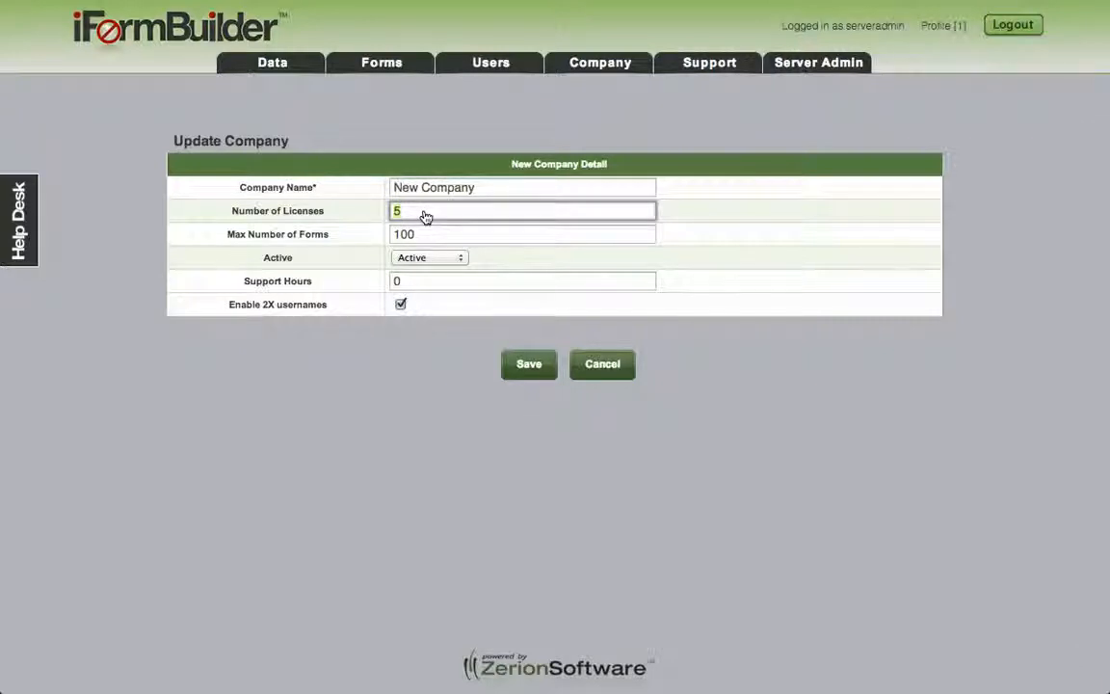
pyautogui.write('10')
pyautogui.click(449, 258)
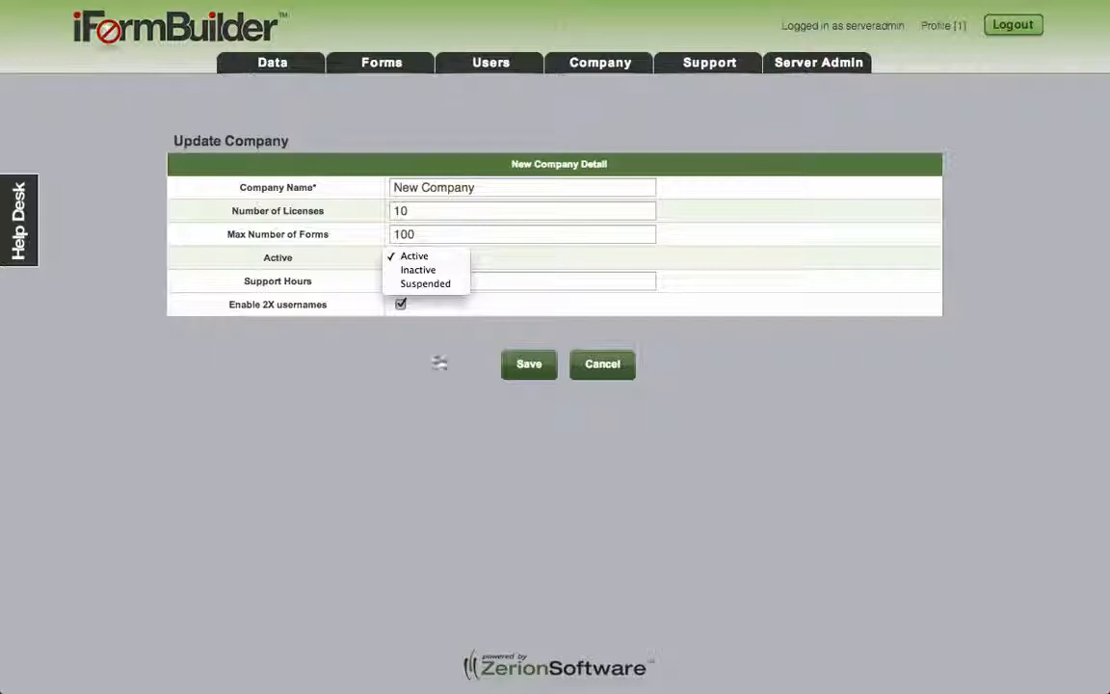
pyautogui.click(414, 371)
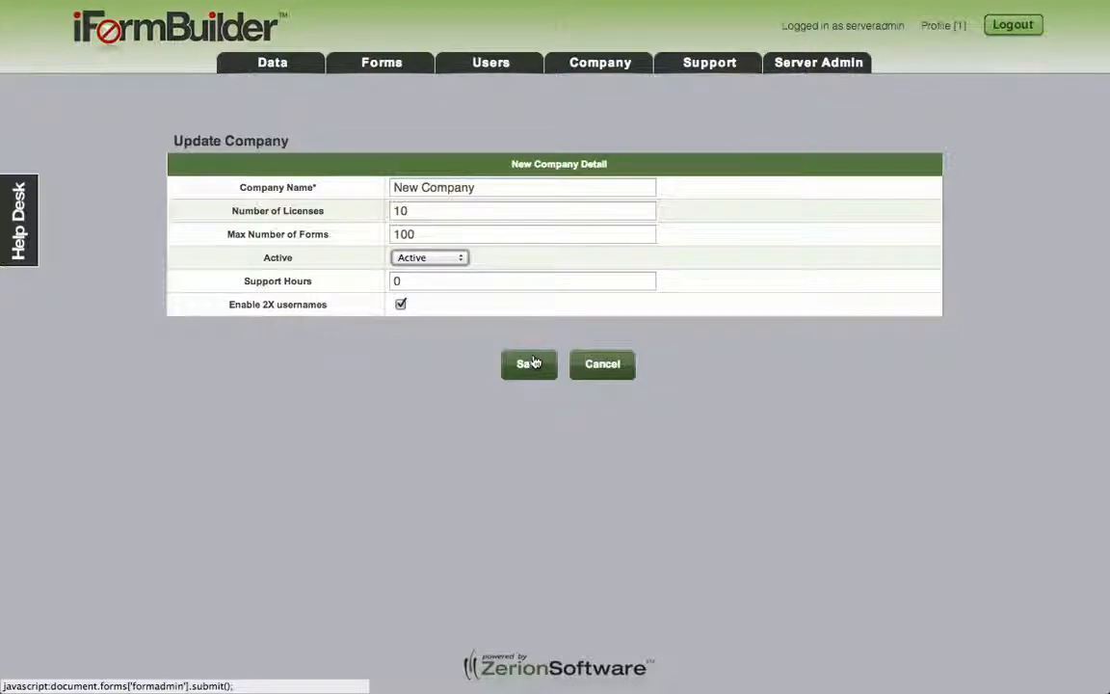
pyautogui.click(503, 221)
pyautogui.write('0')
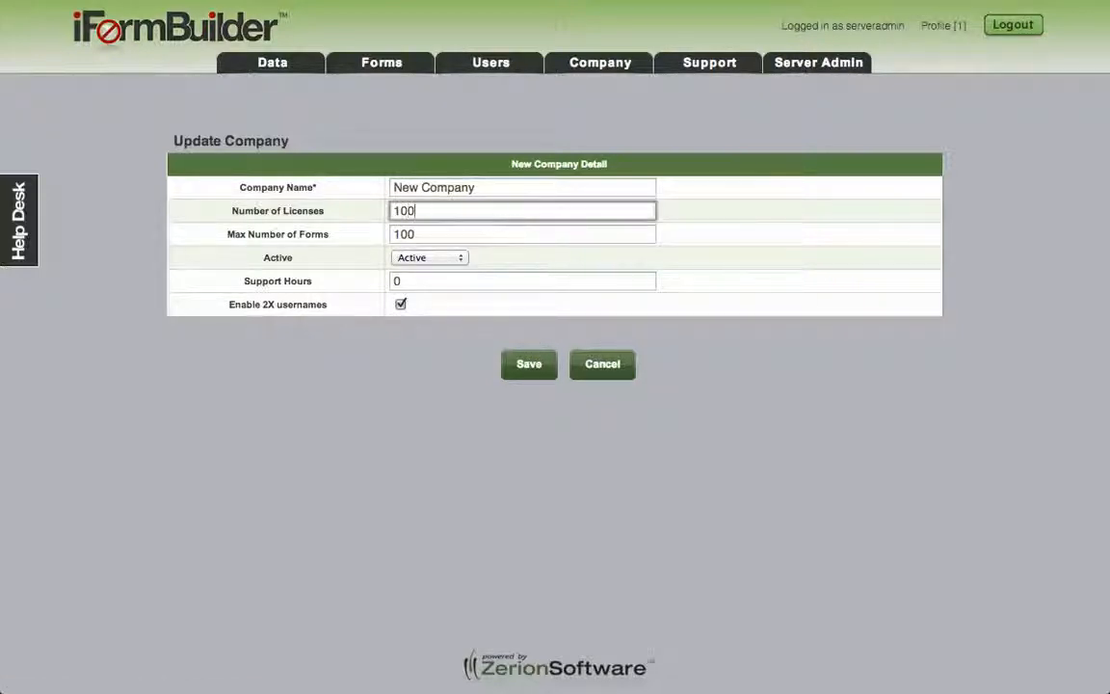
pyautogui.click(526, 364)
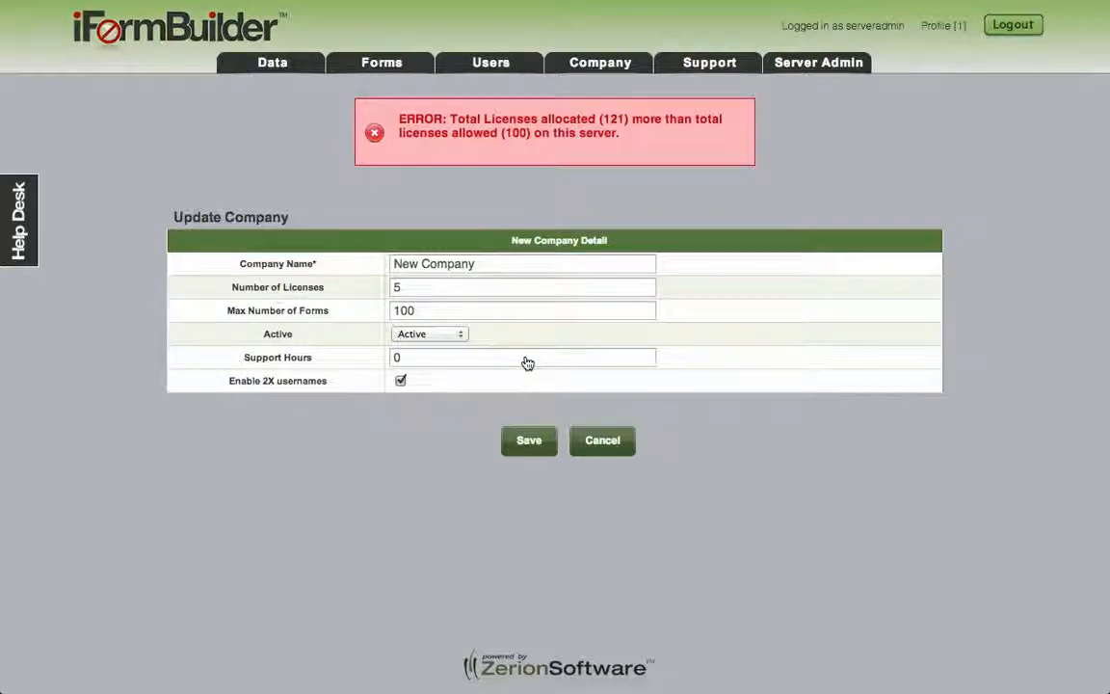
# Step: Change New Company's Number of Licenses to 10 and save it
pyautogui.doubleClick(427, 294)
pyautogui.write('10')
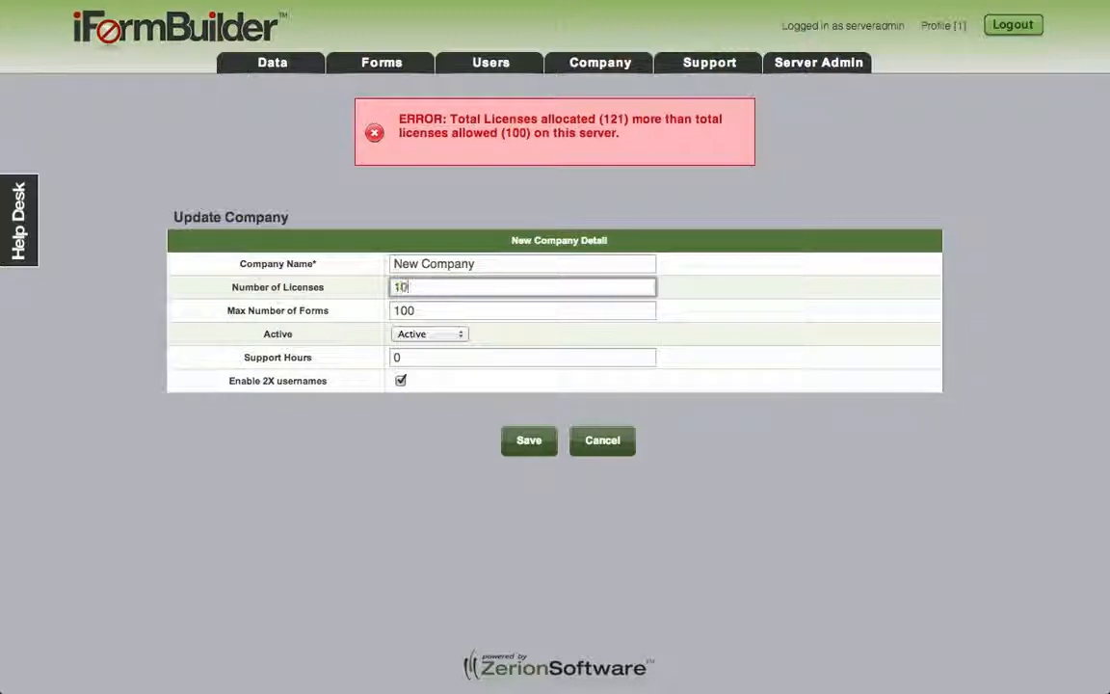
pyautogui.click(527, 446)
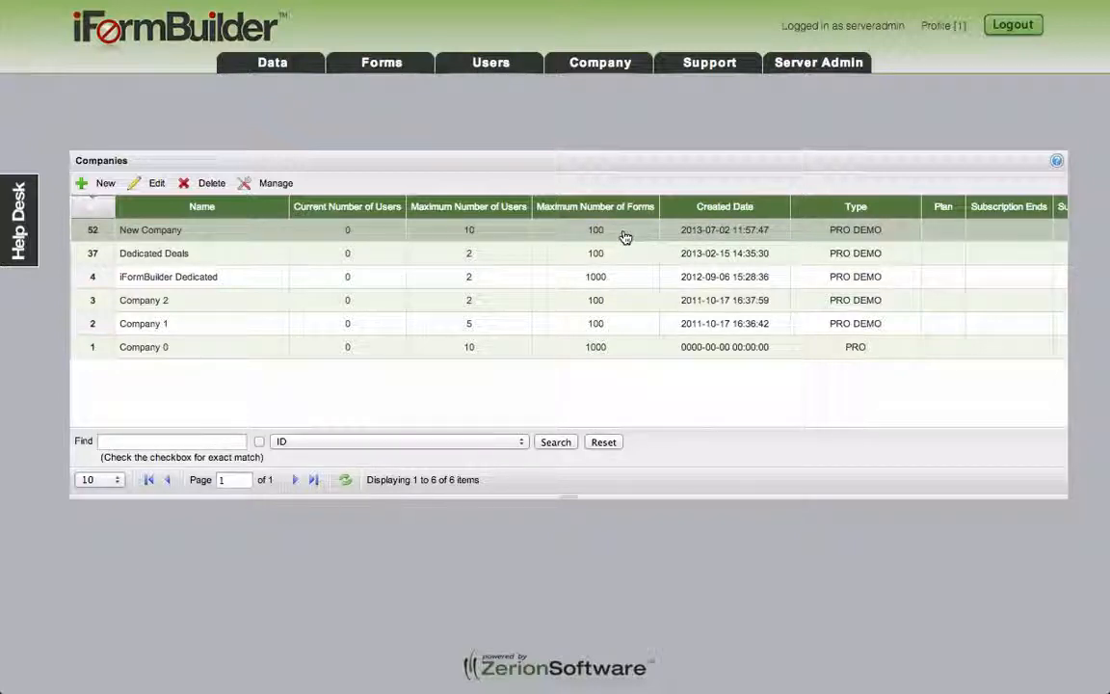
# Step: Manage the New Company profile (ID 52) and open Users > Add/Edit Users
pyautogui.click(275, 237)
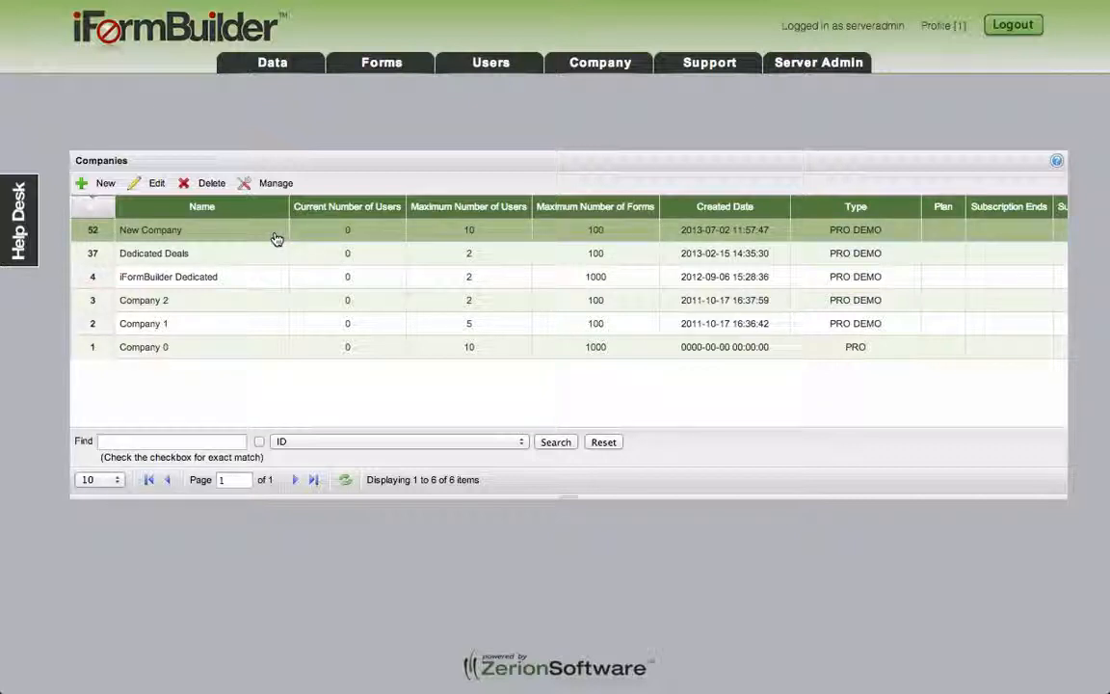
pyautogui.click(276, 185)
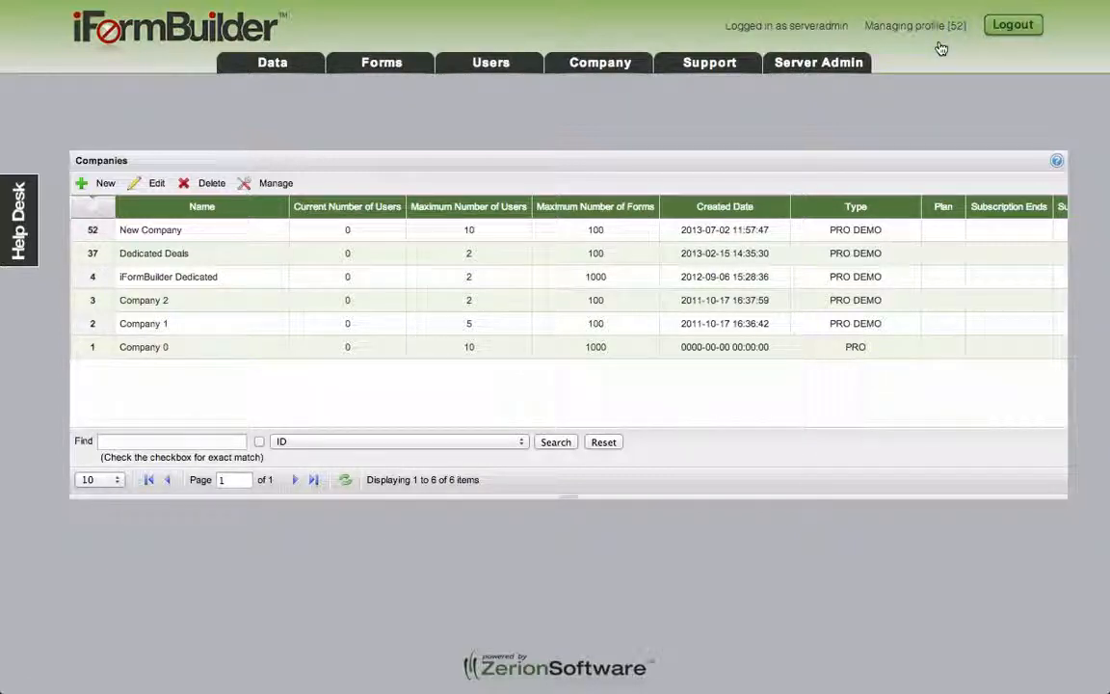
pyautogui.moveTo(503, 68)
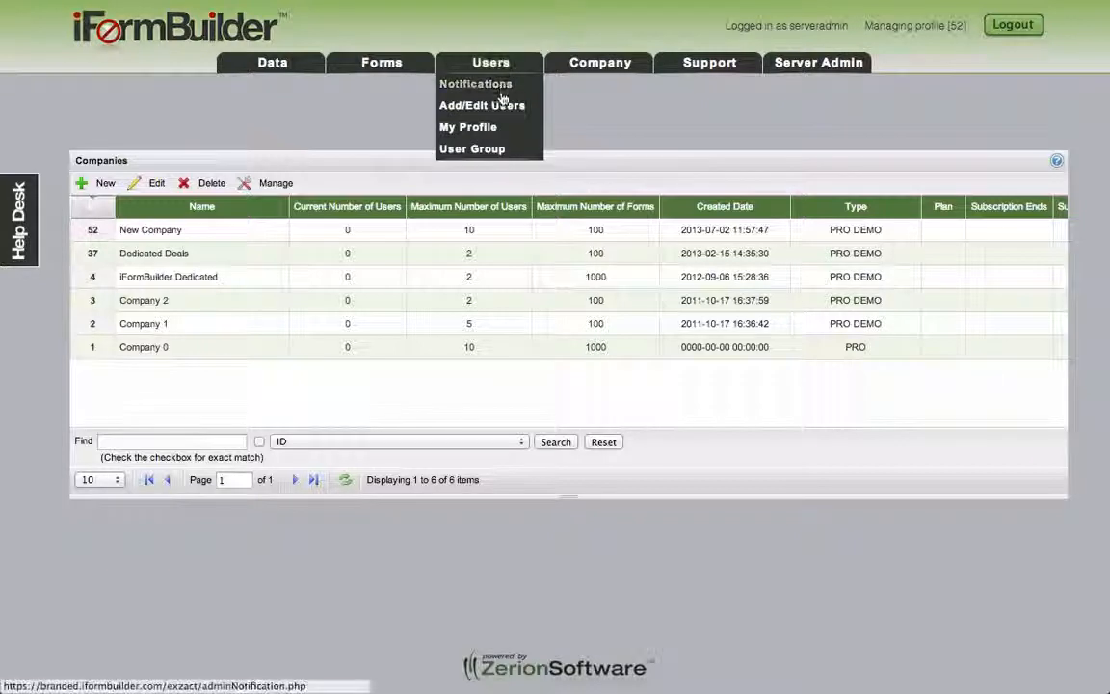
pyautogui.click(501, 104)
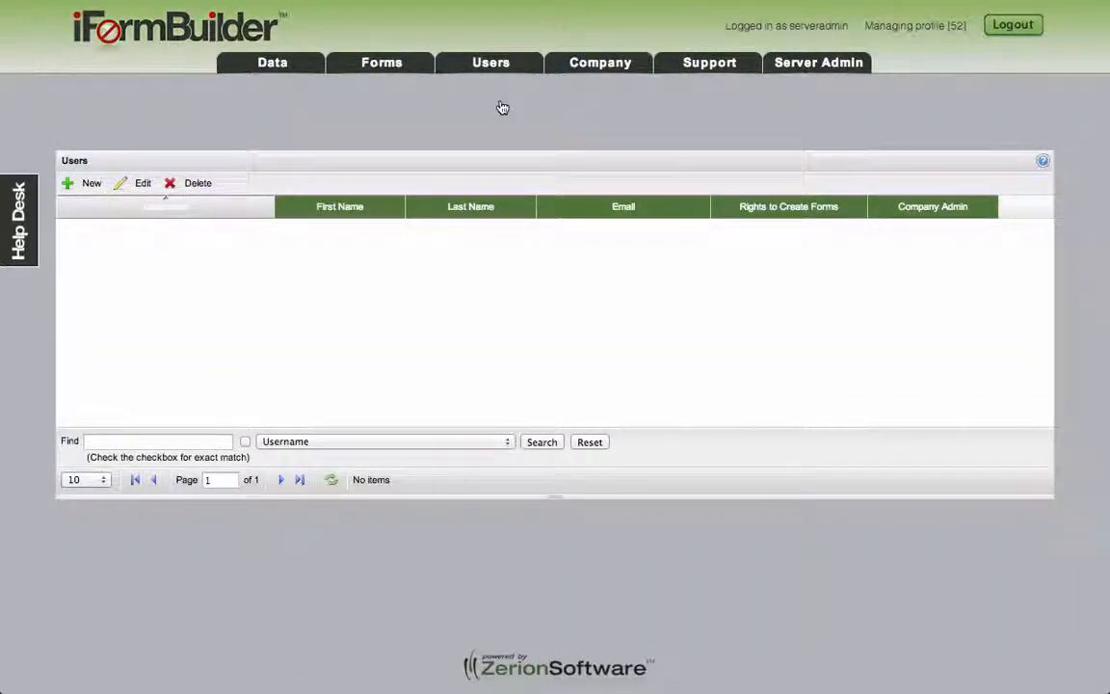
# Step: Start a new user and enter the username, first name, last name and e-mail address
pyautogui.click(91, 190)
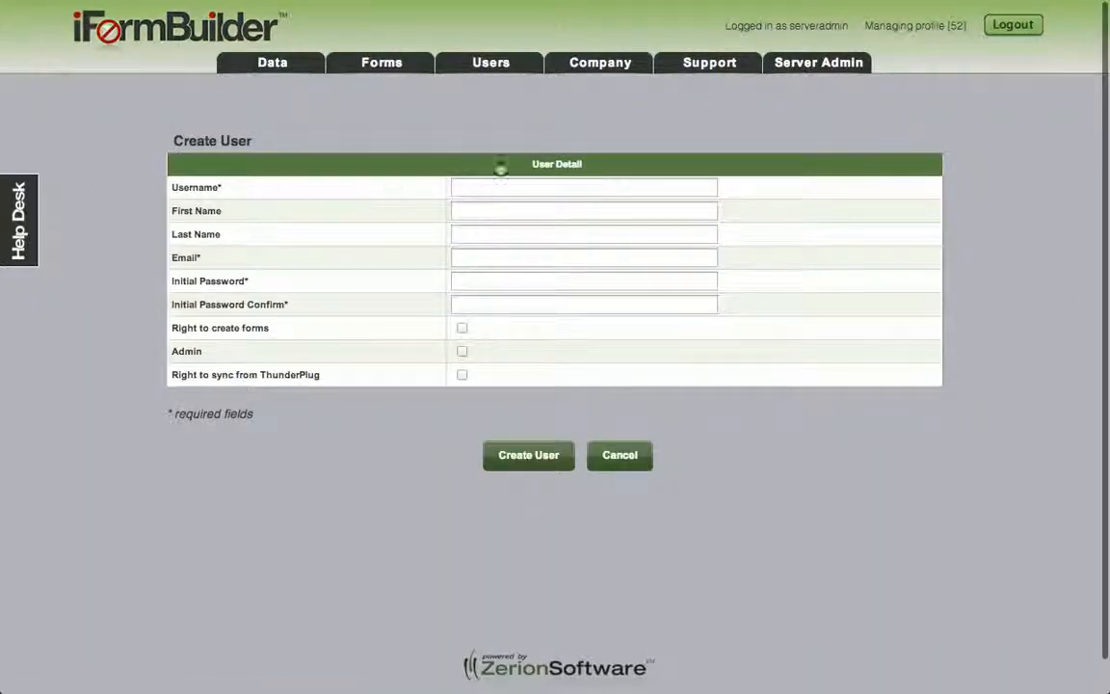
pyautogui.click(505, 190)
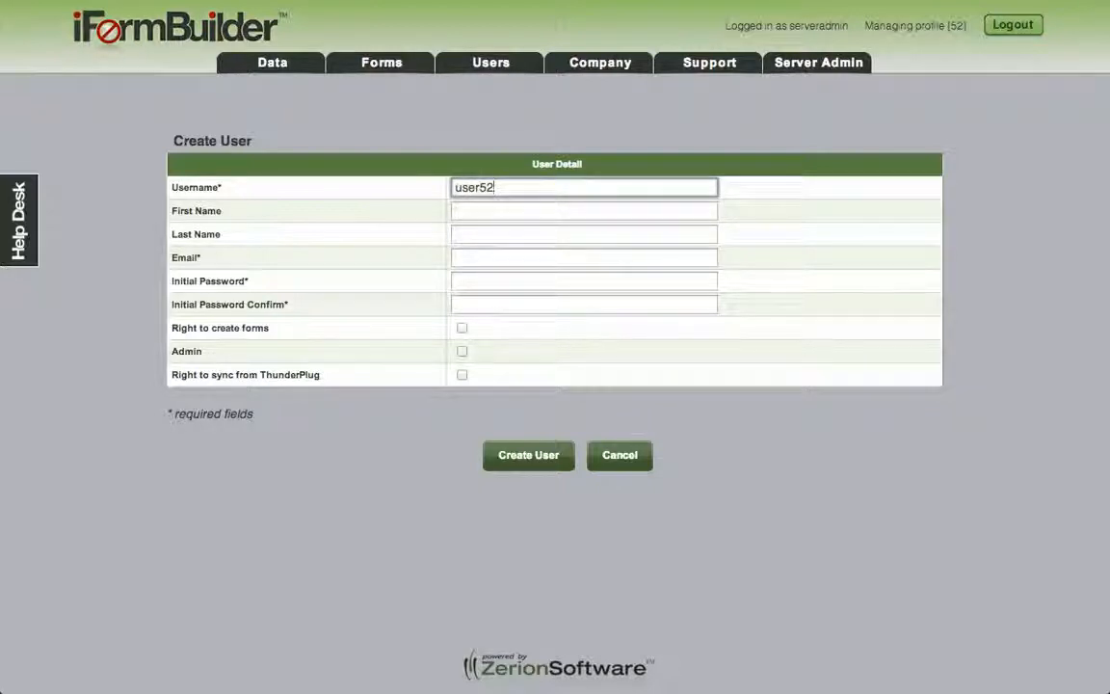
pyautogui.press('Tab')
pyautogui.press('Tab')
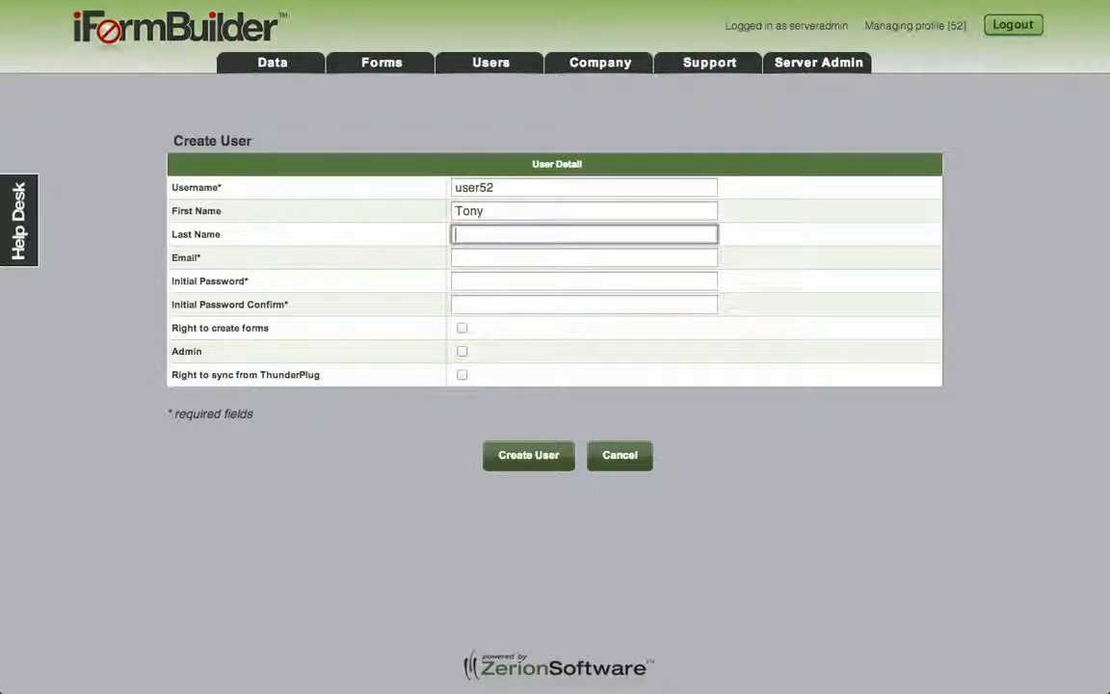
pyautogui.press('Tab')
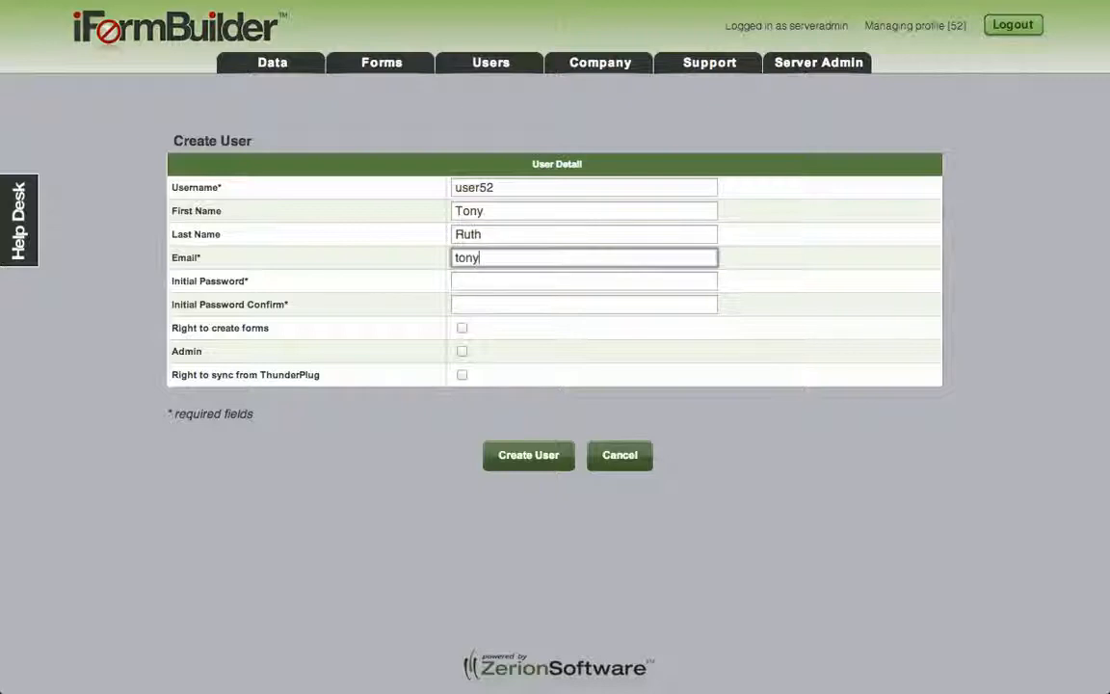
# Step: Enter and confirm the initial password, then create the user account
pyautogui.press('Tab')
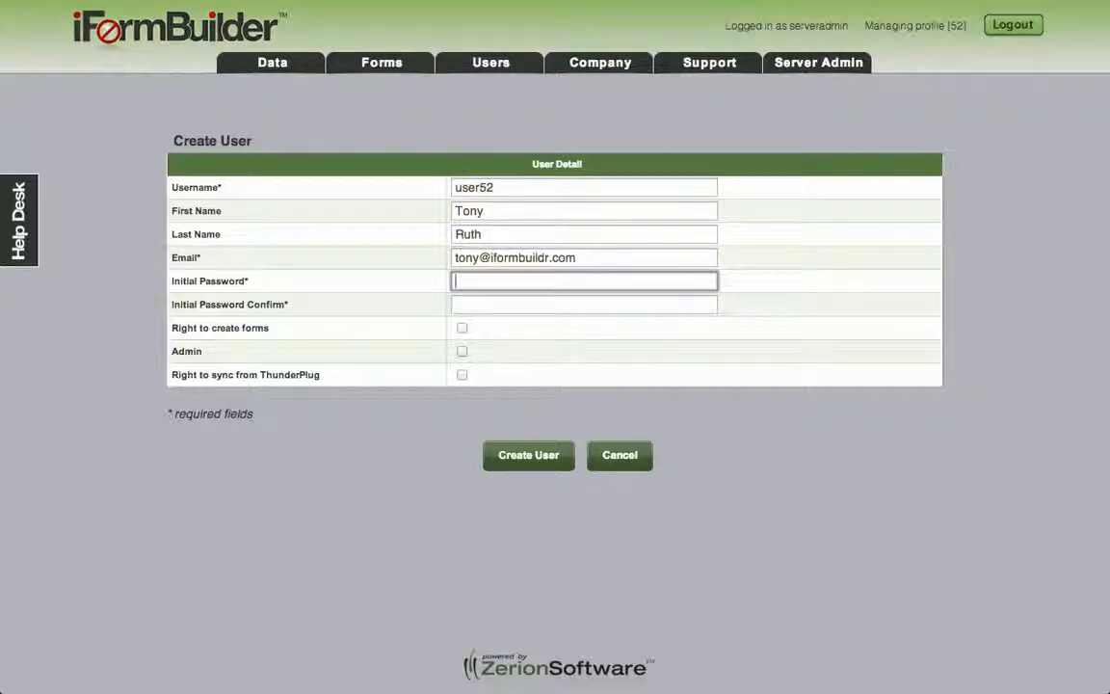
pyautogui.write('123456')
pyautogui.press('Tab')
pyautogui.write('123456')
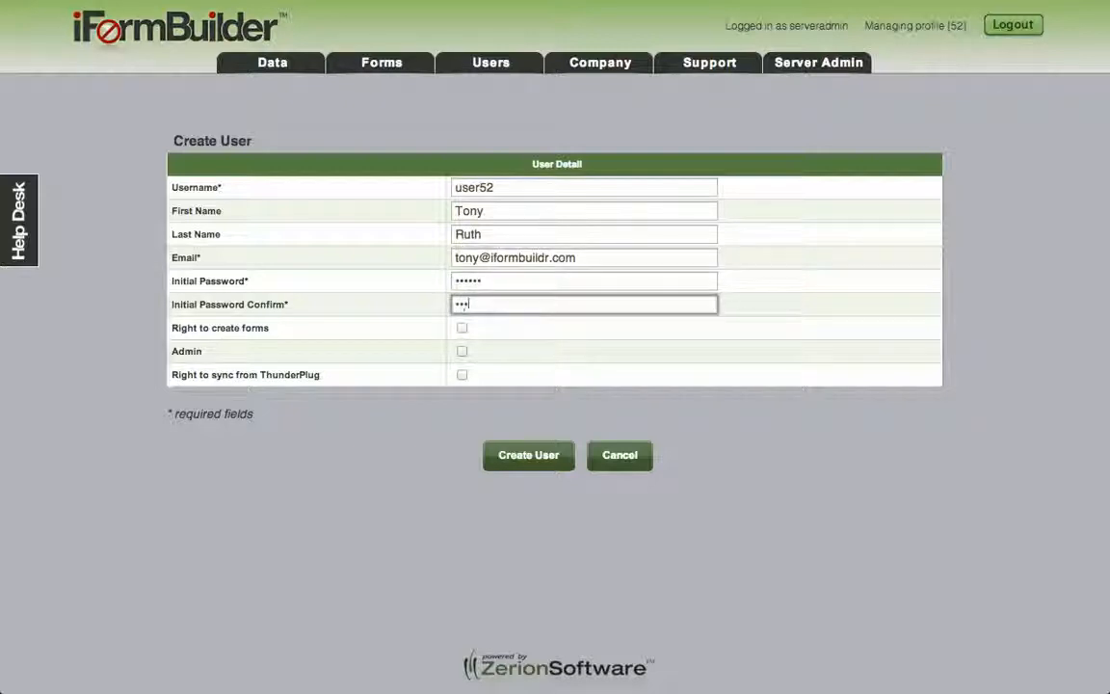
pyautogui.press('BackSpace')
pyautogui.press('BackSpace')
pyautogui.press('BackSpace')
pyautogui.press('BackSpace')
pyautogui.press('BackSpace')
pyautogui.press('BackSpace')
pyautogui.write('123456')
pyautogui.click(534, 454)
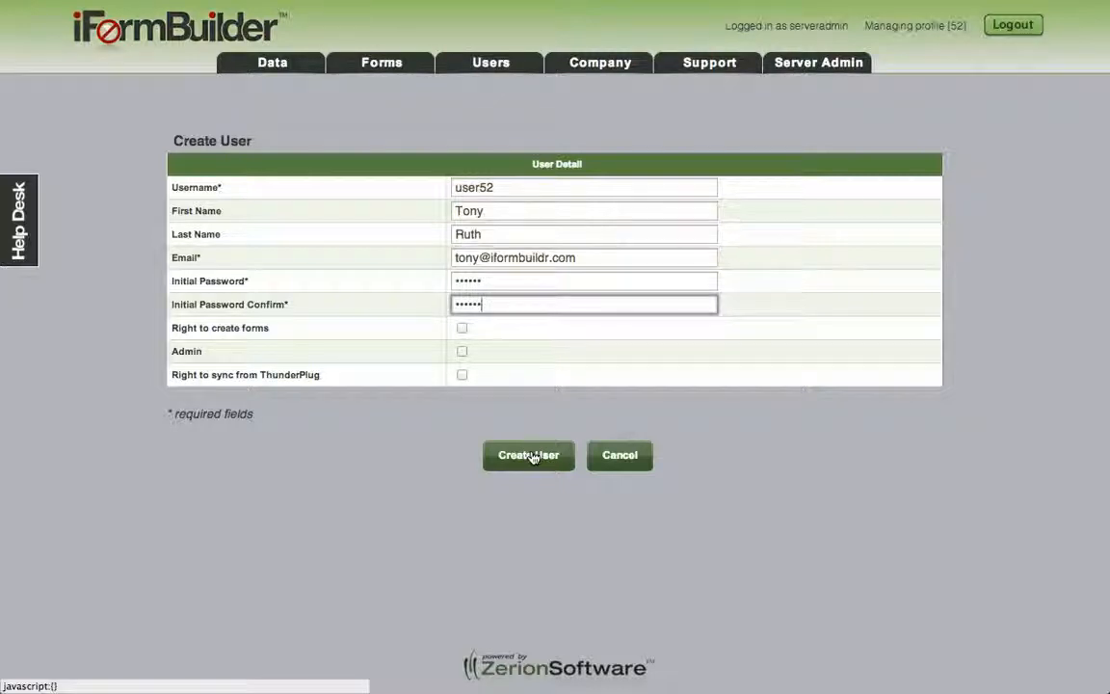
pyautogui.click(533, 455)
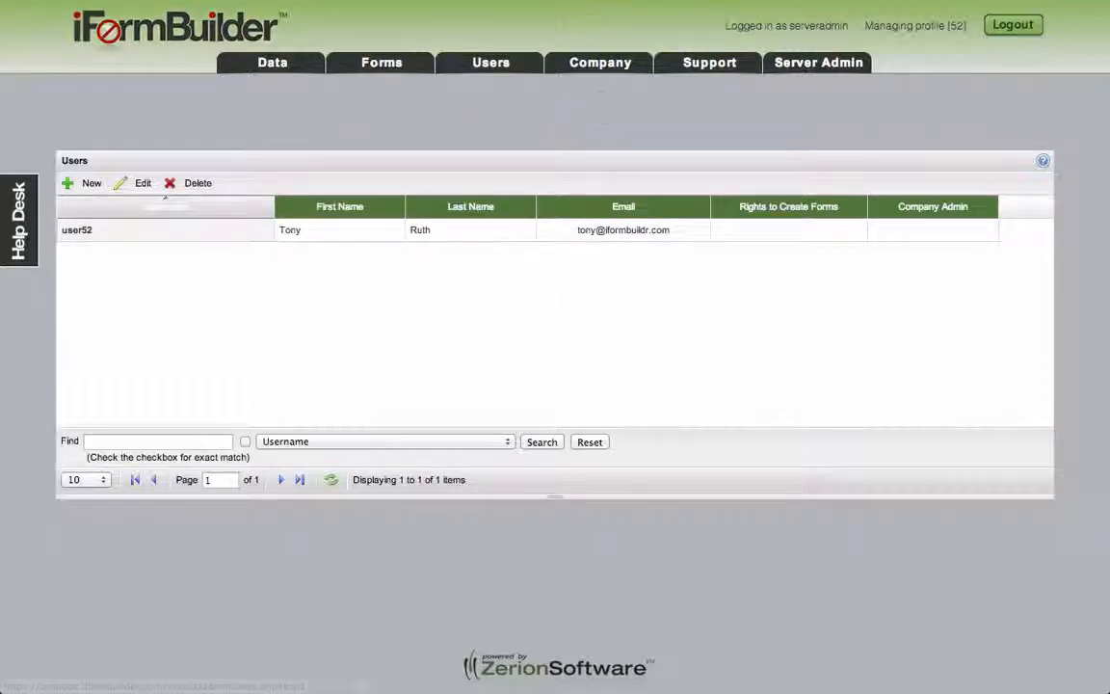
# Step: Reveal and select the full client key under API Access in New Company's Company Info
pyautogui.moveTo(563, 67)
pyautogui.click(592, 87)
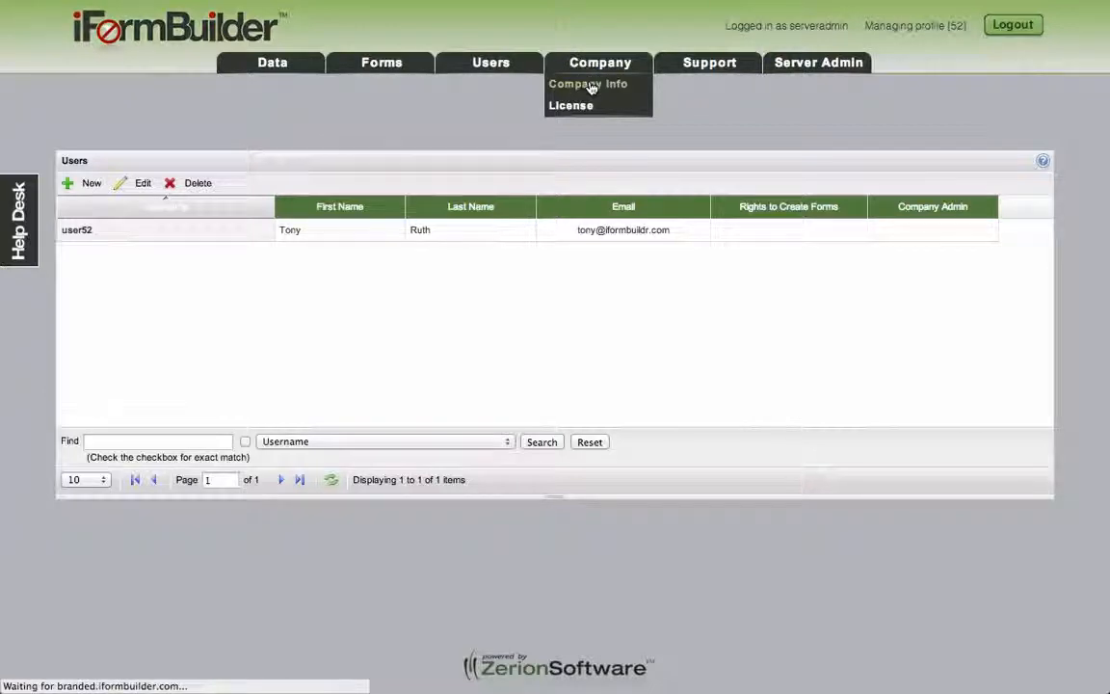
pyautogui.scroll(-15, 604, 178)
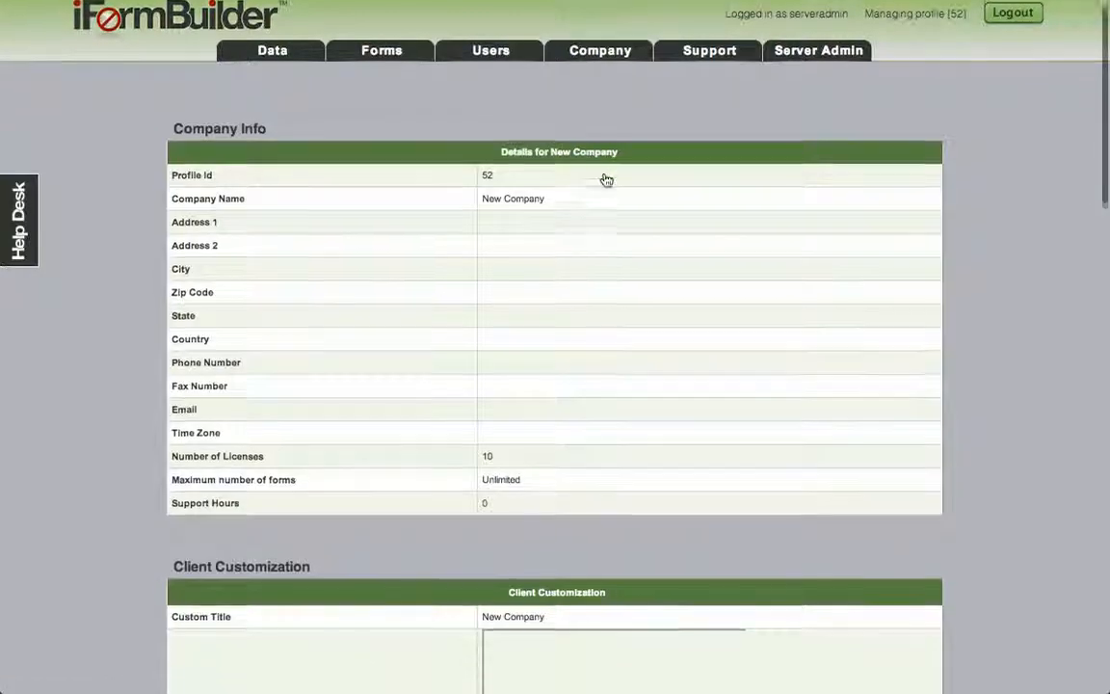
pyautogui.scroll(-5, 607, 180)
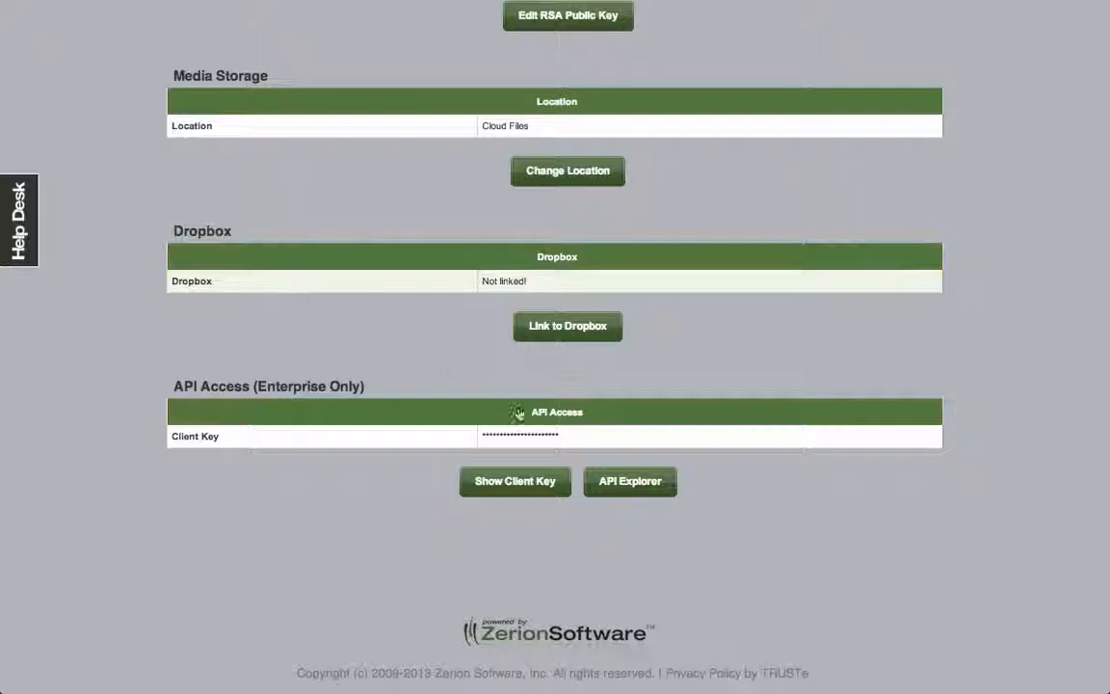
pyautogui.click(527, 483)
pyautogui.doubleClick(545, 439)
pyautogui.press('super+c')
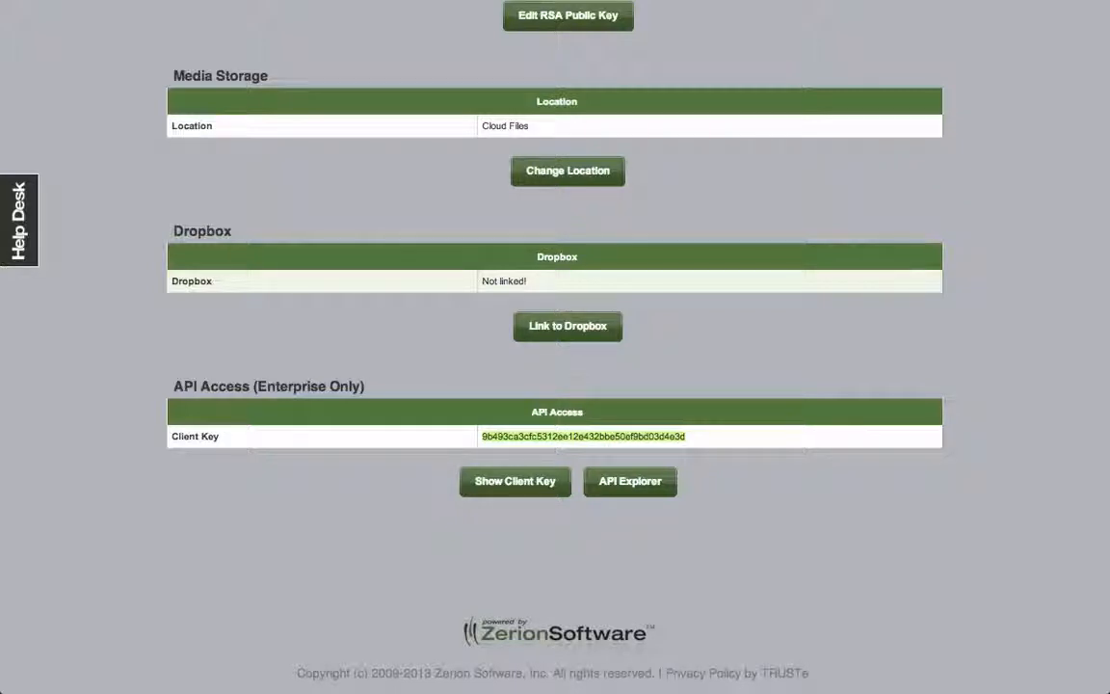
# Step: Request an access token in API Explorer with the pasted client key, getting a Bearer token expiring in 3600
pyautogui.click(631, 488)
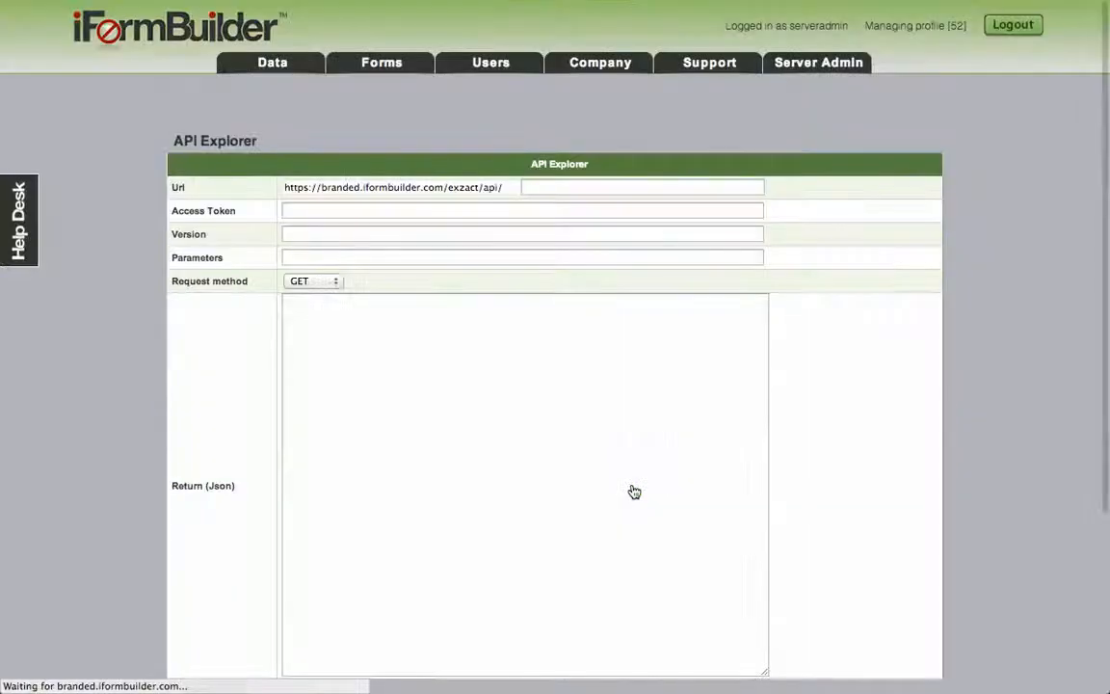
pyautogui.scroll(-5, 634, 492)
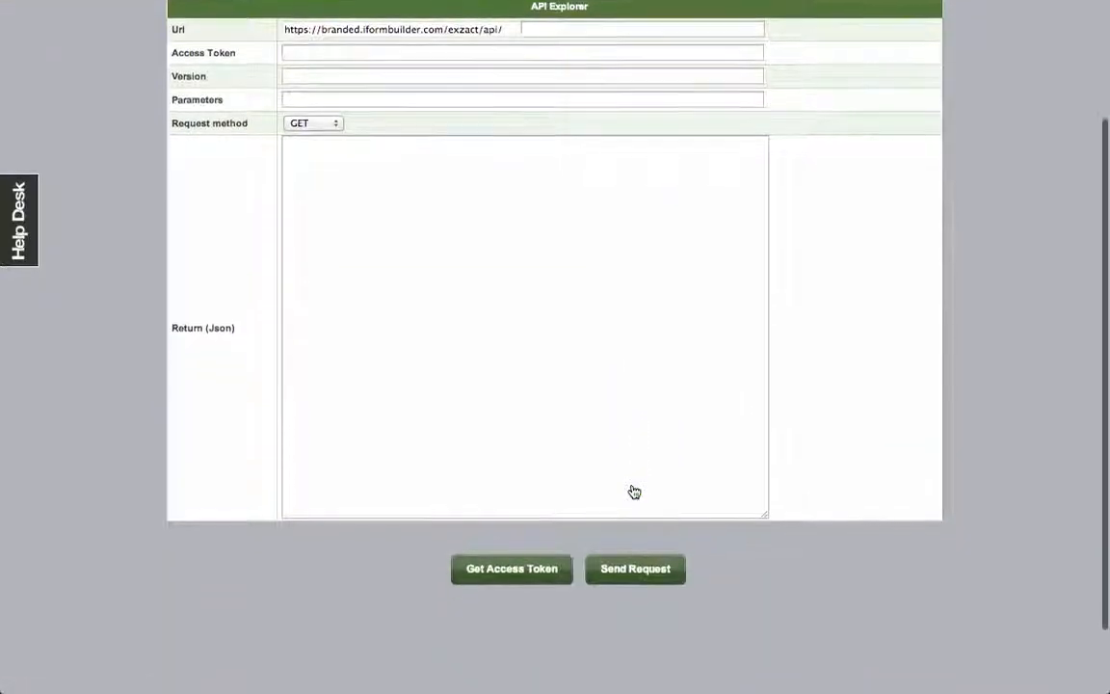
pyautogui.click(515, 569)
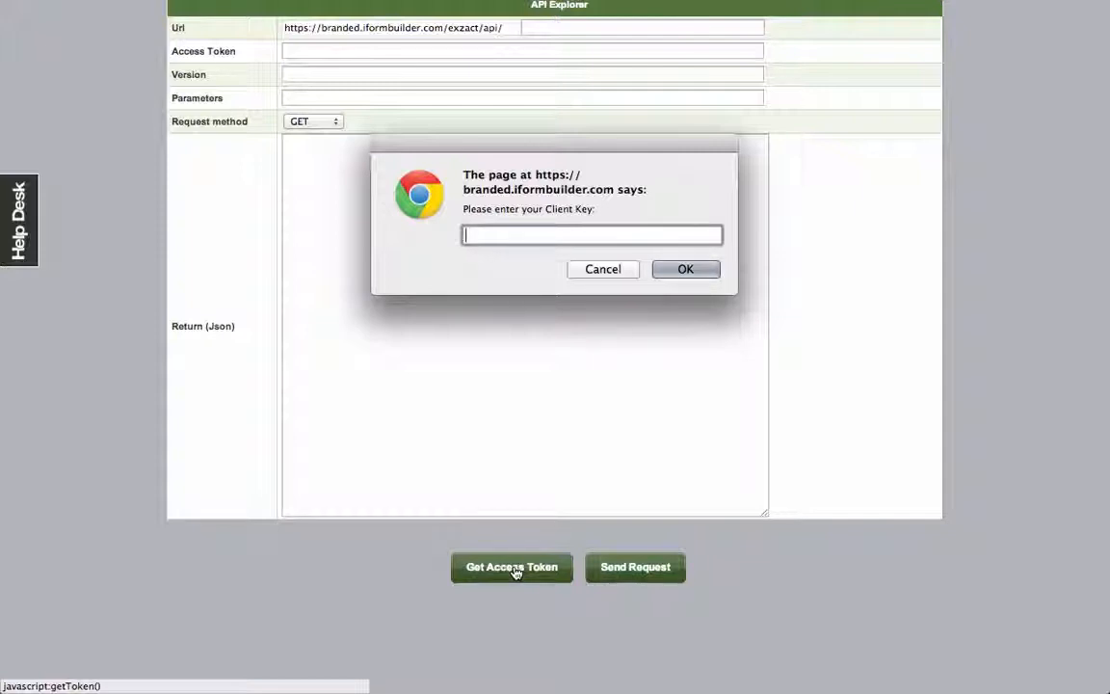
pyautogui.press('super+v')
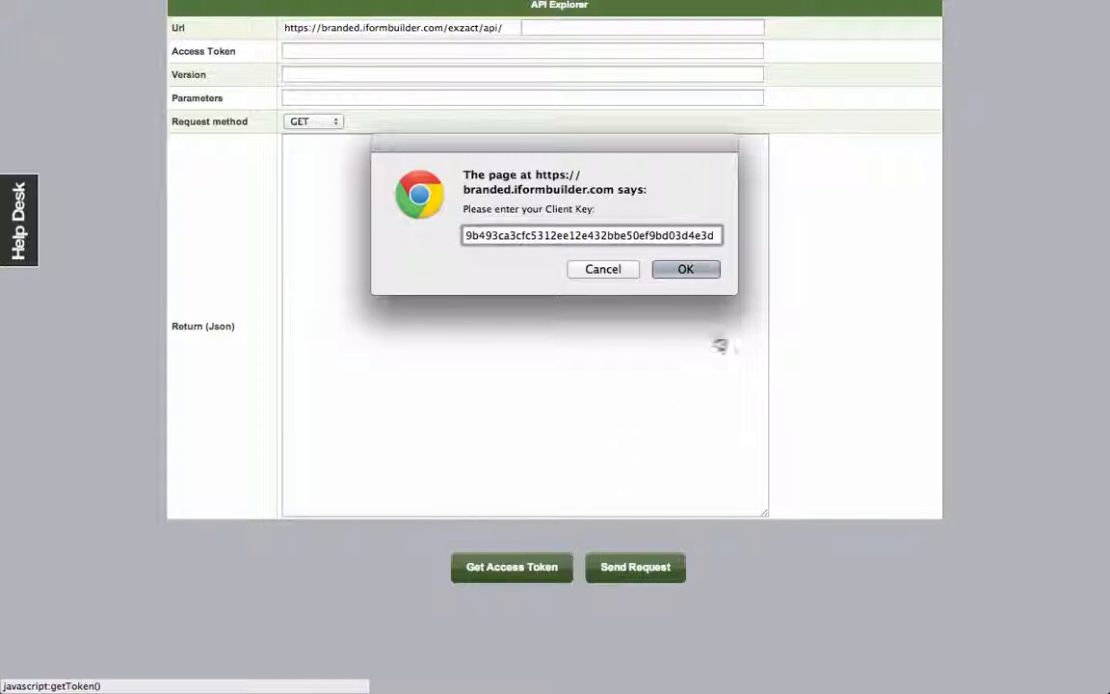
pyautogui.click(697, 270)
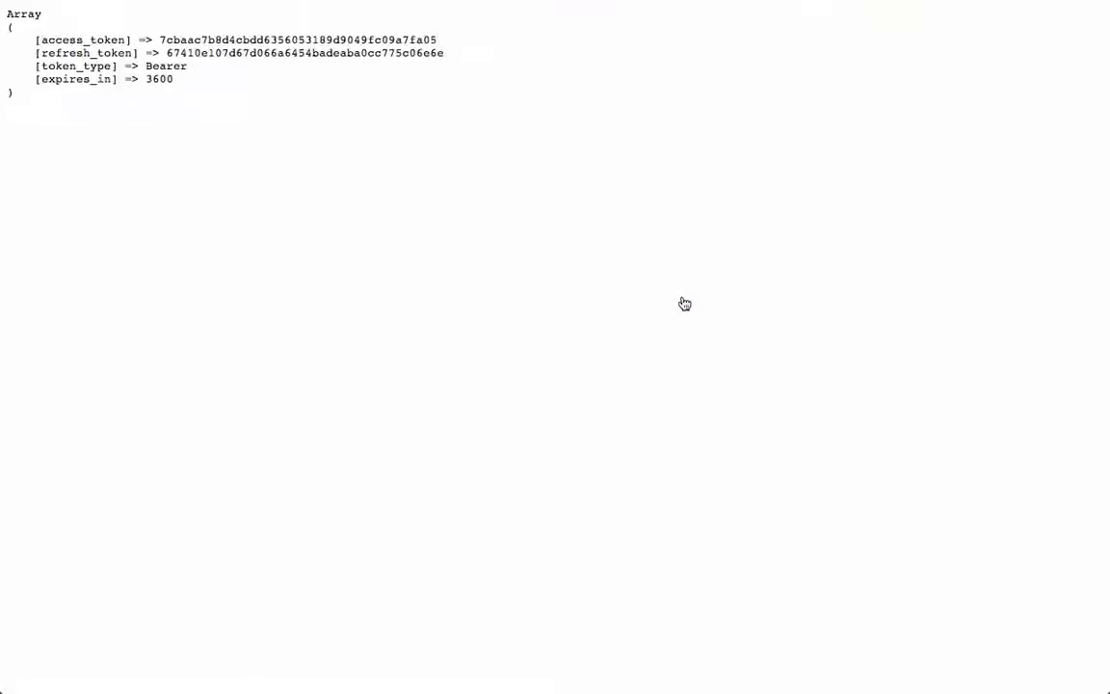
pyautogui.press('super+equal')
pyautogui.press('super+equal')
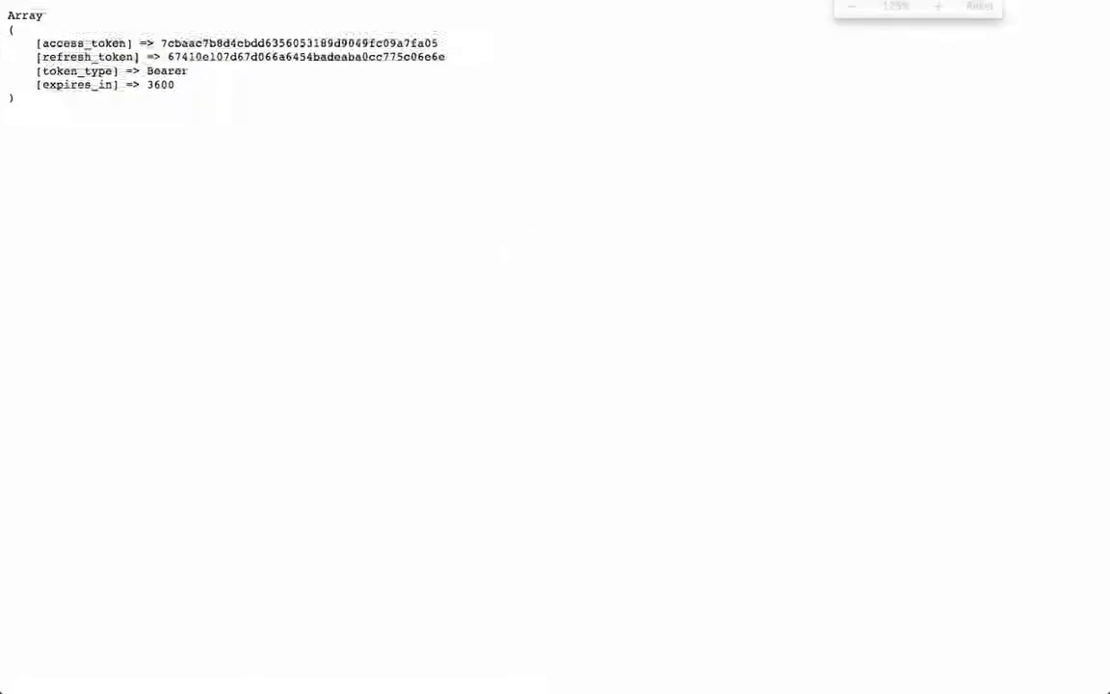